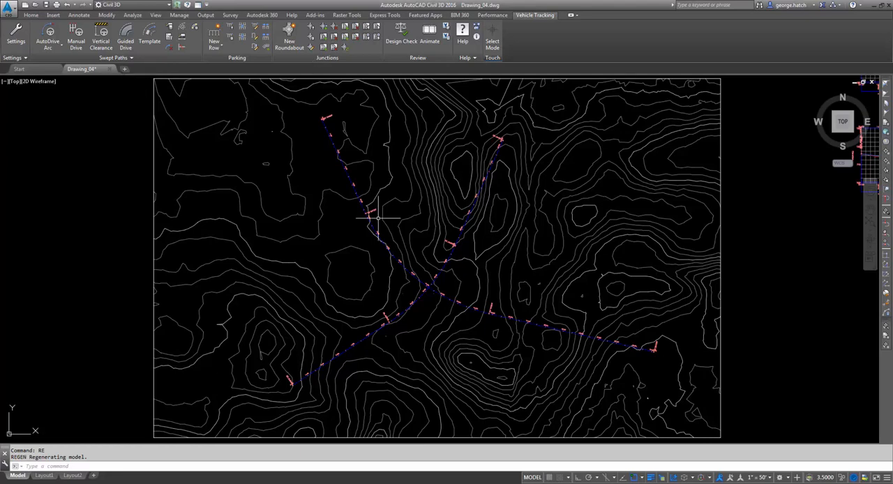
- Draw two crossing diagonal polylines forming an X in the empty area west of the contour map
middle_drag(415, 293, 429, 291)
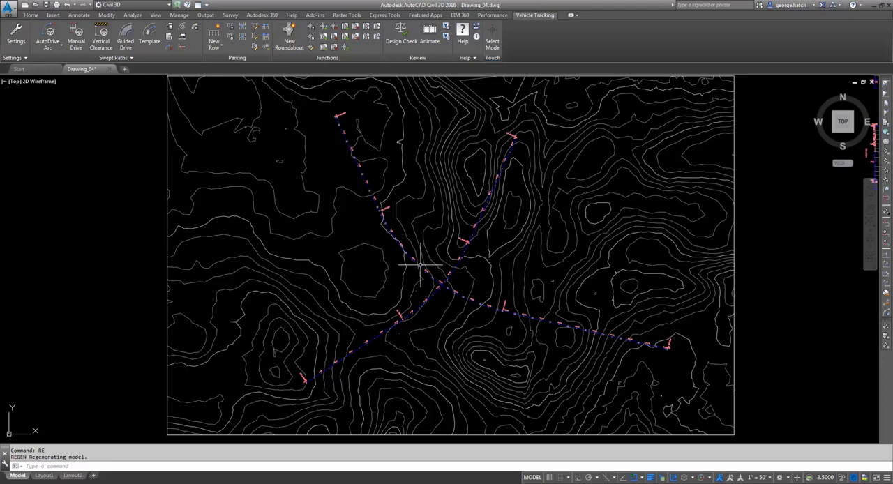
middle_drag(424, 263, 433, 267)
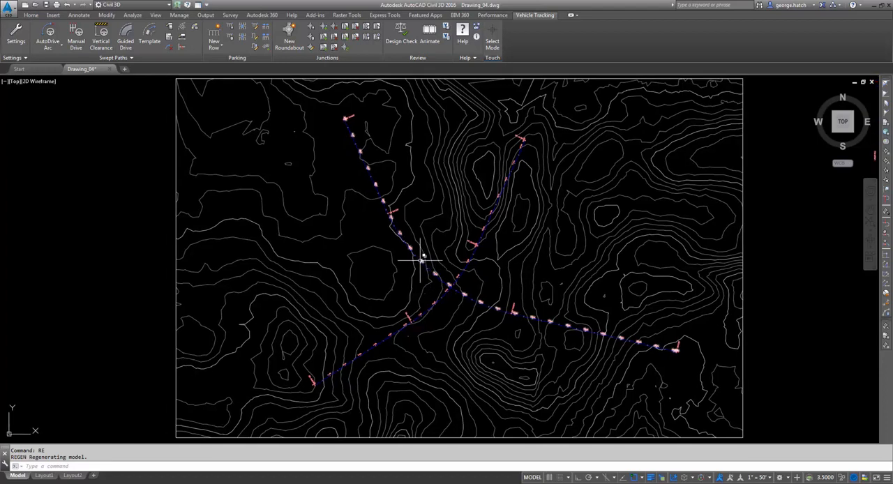
middle_drag(259, 242, 710, 257)
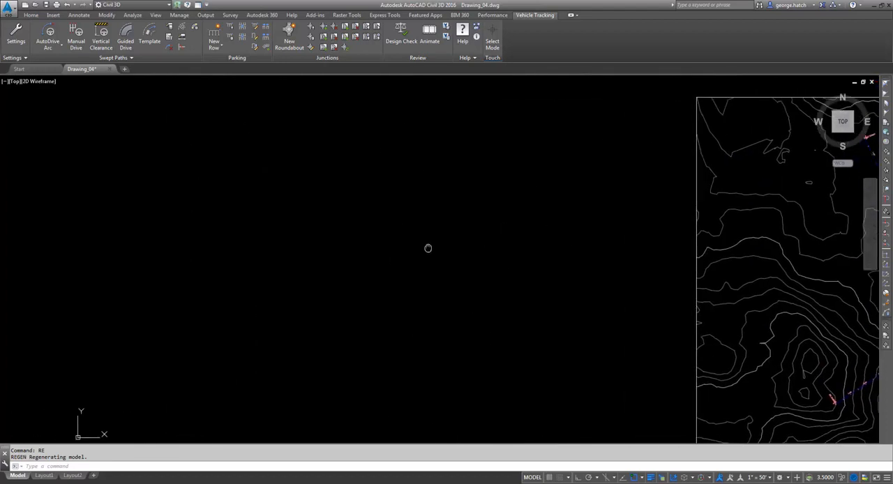
middle_drag(429, 249, 478, 245)
text(PL)
key(Return)
click(482, 200)
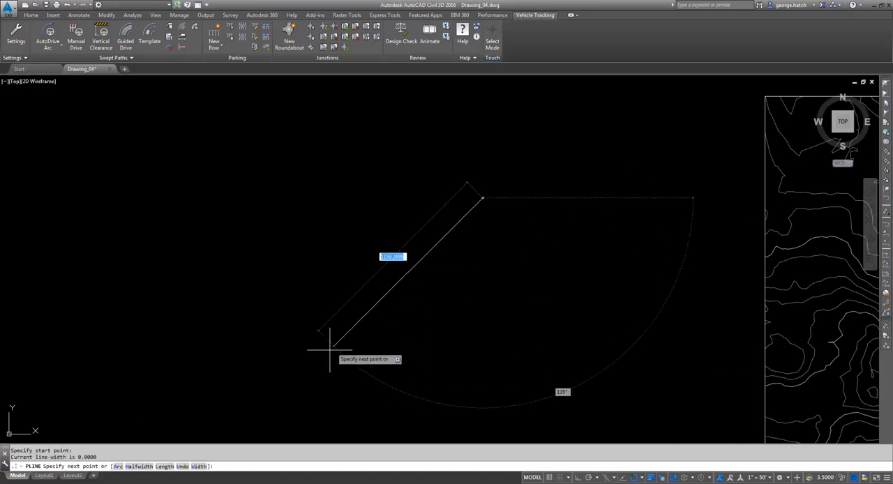
click(319, 357)
key(Escape)
key(Return)
click(316, 208)
click(492, 346)
key(Escape)
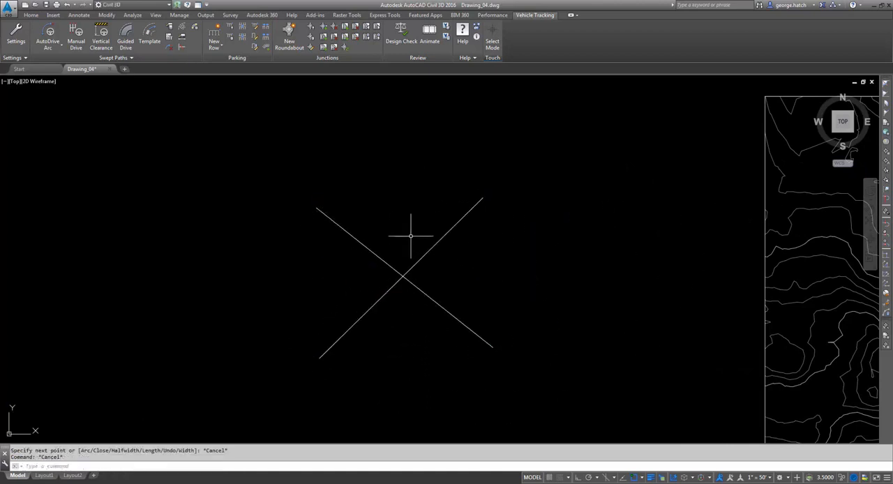
- Stretch the northeast end of the rising polyline westward so that it crosses the other polyline at a steeper angle
scroll(412, 237, up, 2)
middle_drag(458, 258, 463, 232)
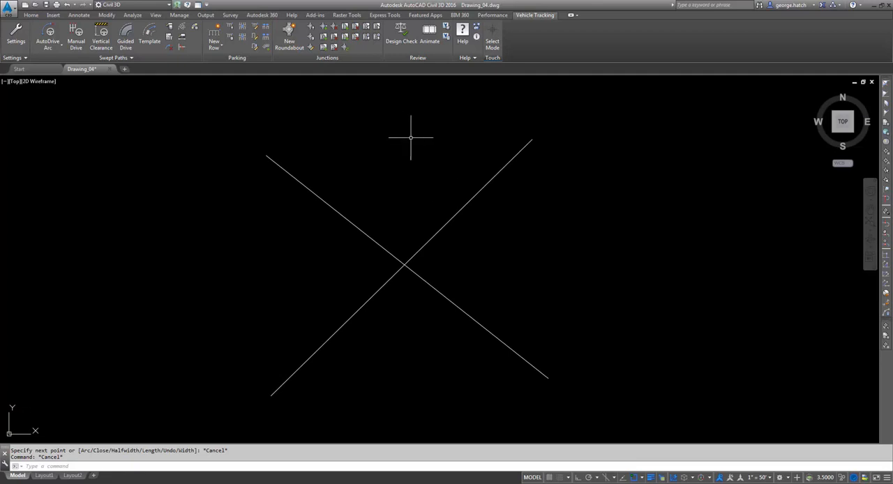
click(480, 192)
click(461, 173)
drag(532, 139, 456, 124)
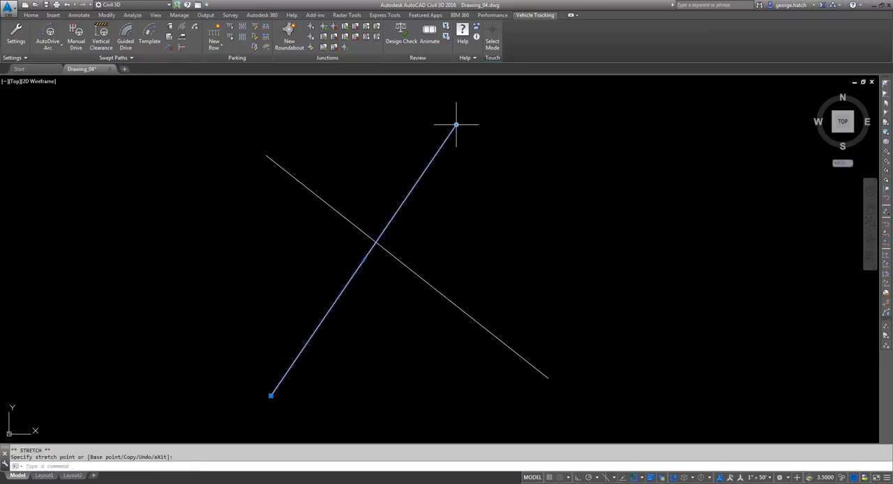
click(455, 126)
click(483, 142)
key(Escape)
key(Escape)
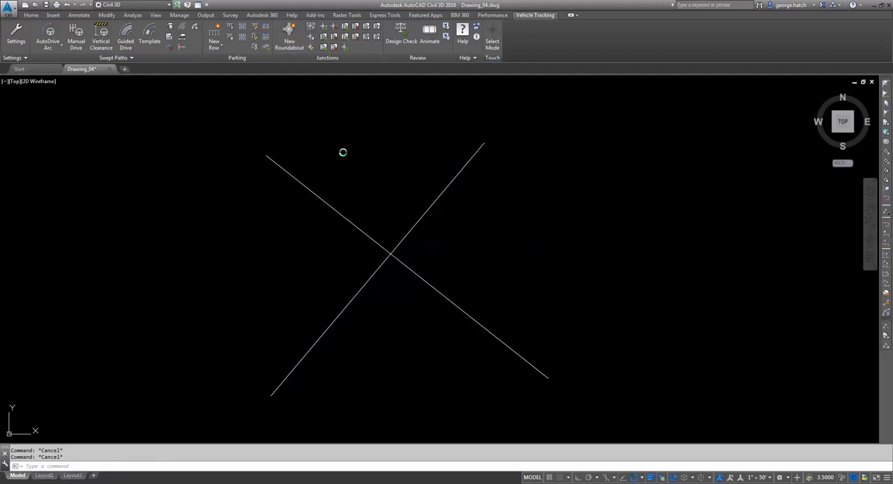
- Start a roundabout with the FHWA 2010: Rural Single Lane Roundabout standard and review the drawing's surface and corridor settings
mouse_move(166, 117)
mouse_down()
mouse_move(190, 113)
mouse_move(180, 113)
mouse_up()
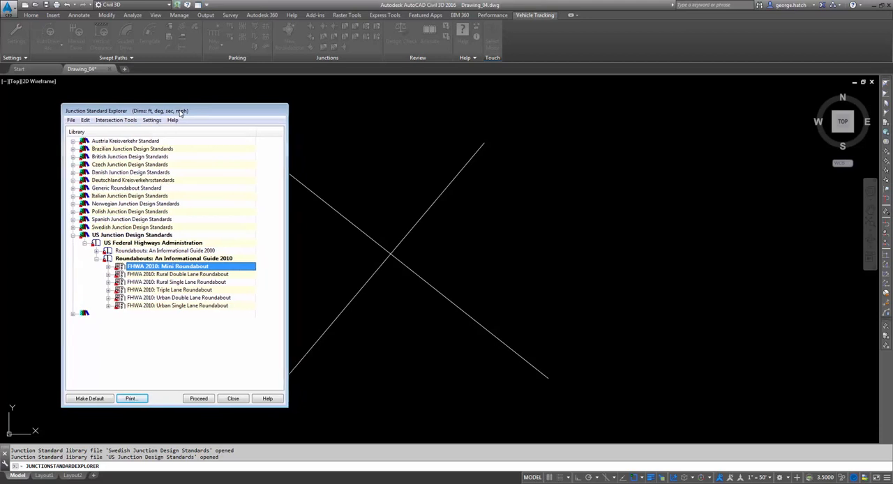
double_click(174, 284)
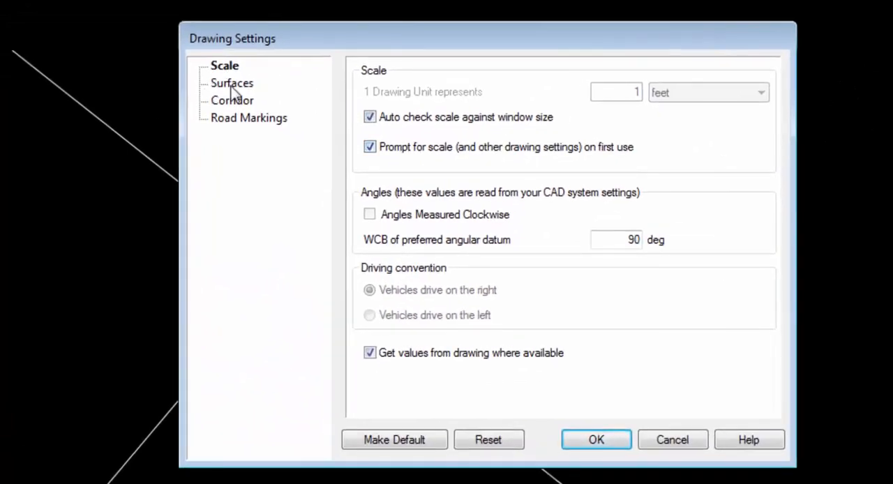
drag(272, 42, 197, 44)
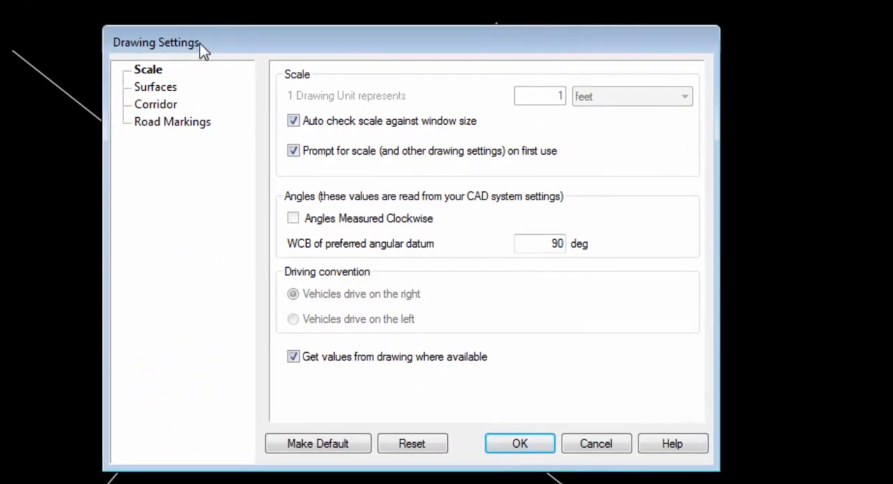
click(155, 88)
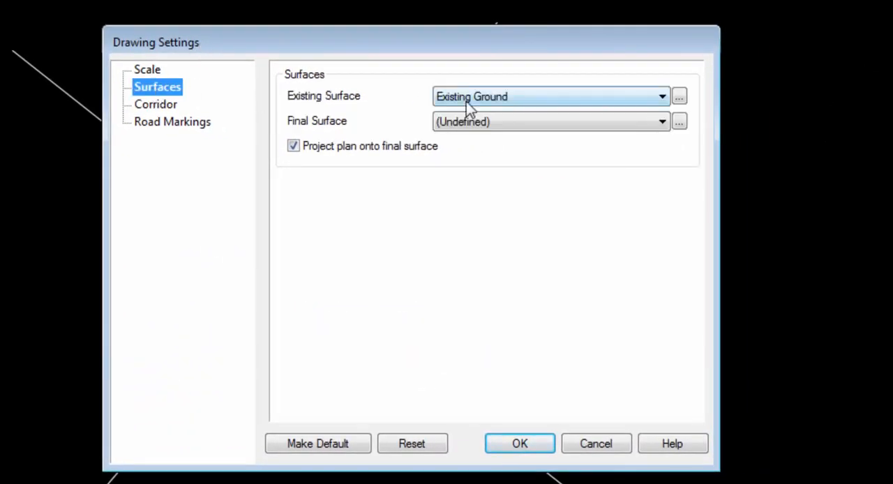
click(160, 106)
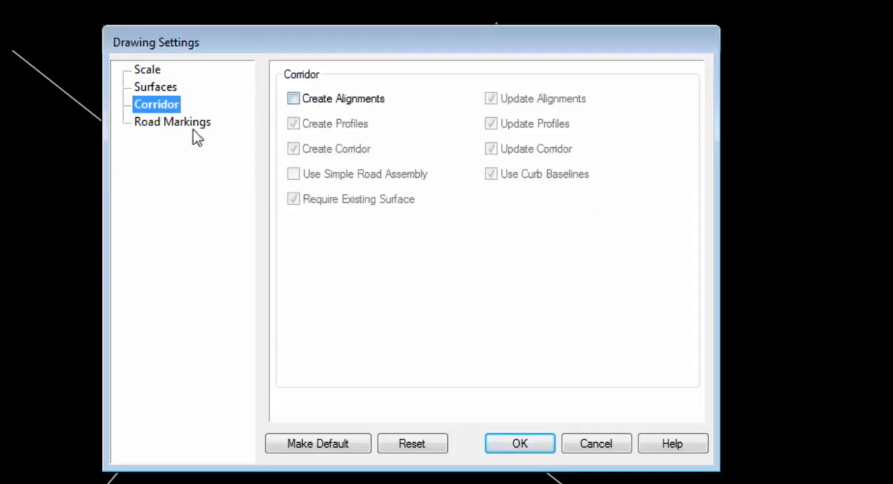
- Set the road markings solution provider to Vehicle Tracking and accept the drawing settings
click(179, 126)
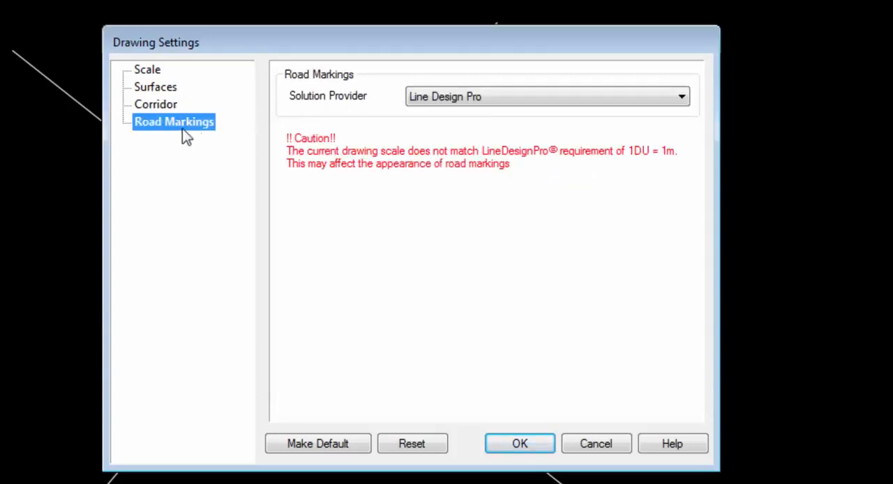
click(452, 102)
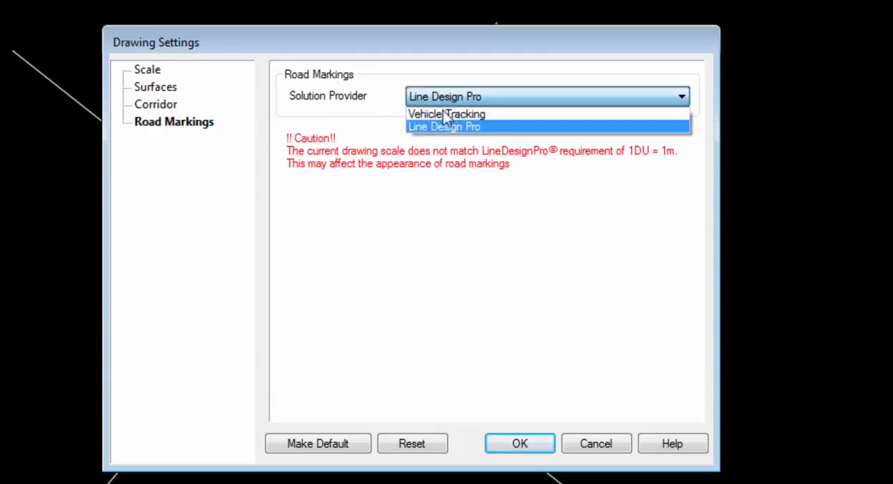
click(445, 115)
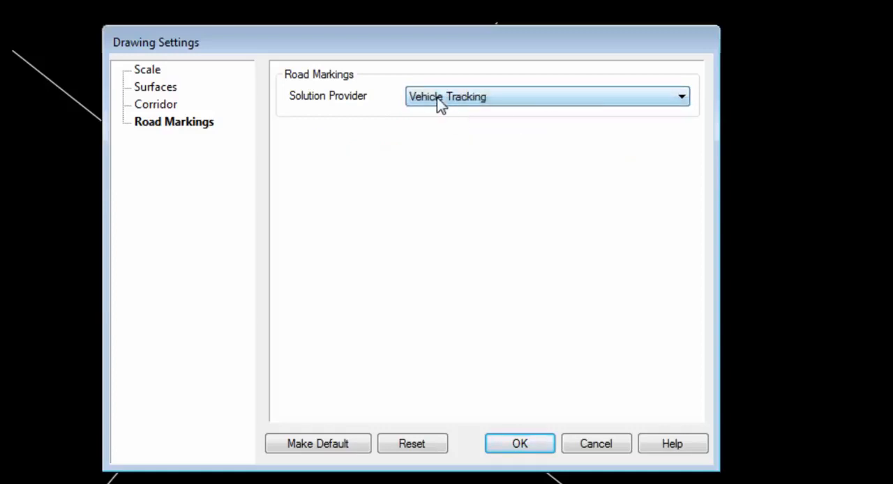
click(440, 101)
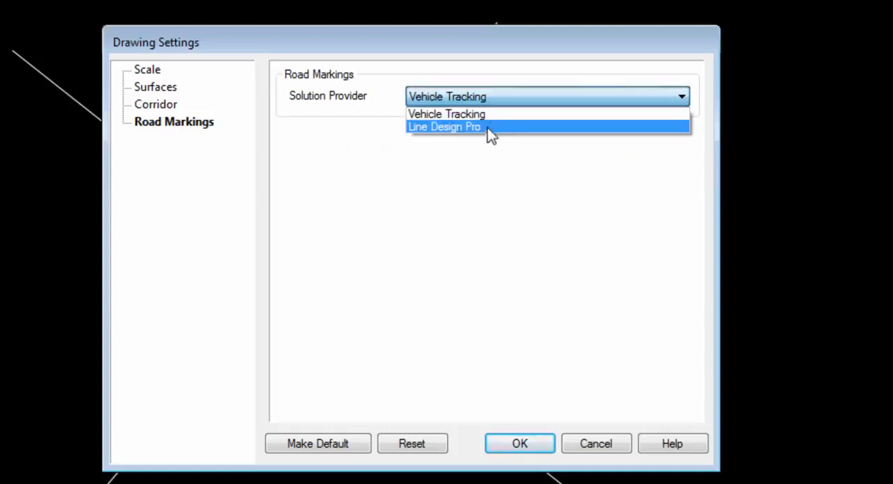
click(492, 119)
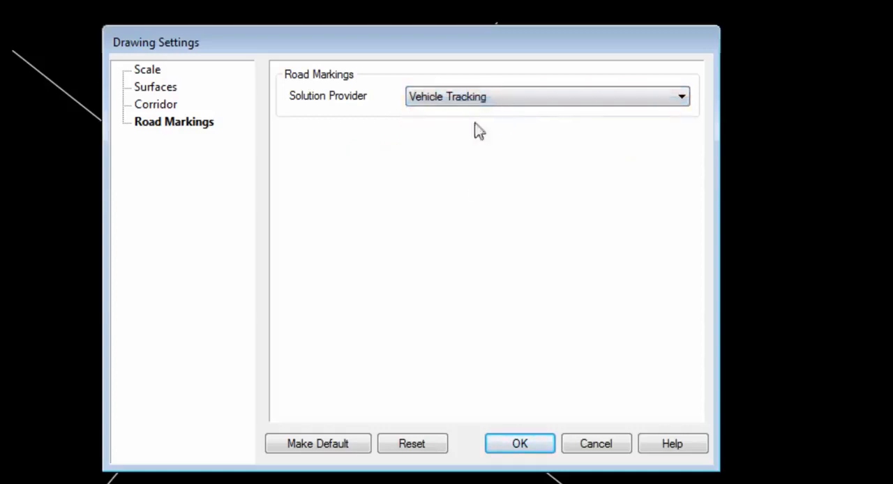
click(508, 444)
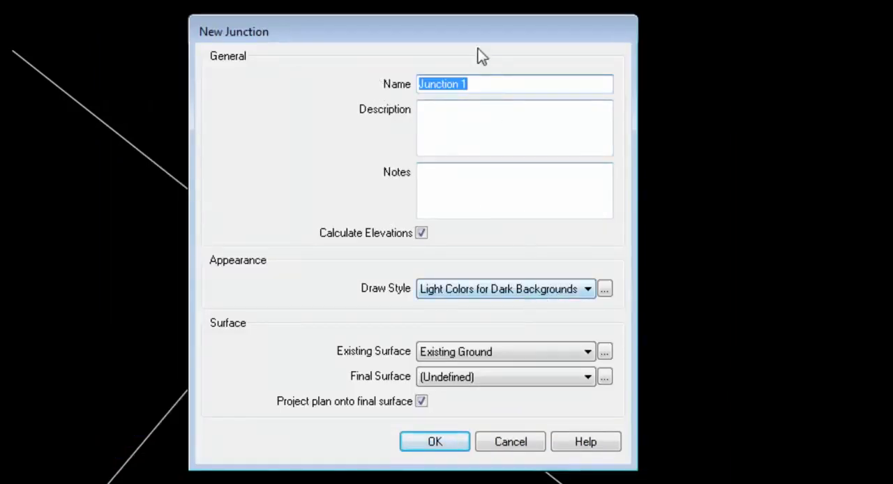
- Set the new junction's draw style to Monochrome for Dark Backgrounds and place the roundabout's centre near the crossing of the two polylines
click(464, 292)
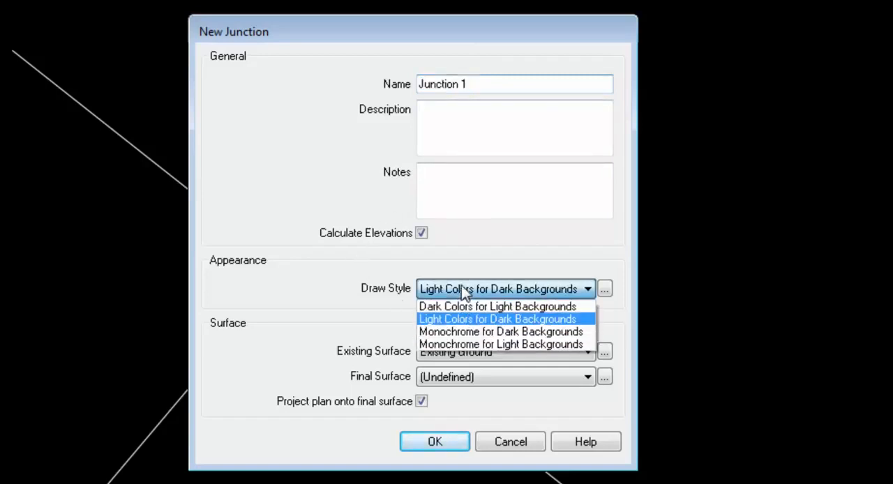
click(480, 334)
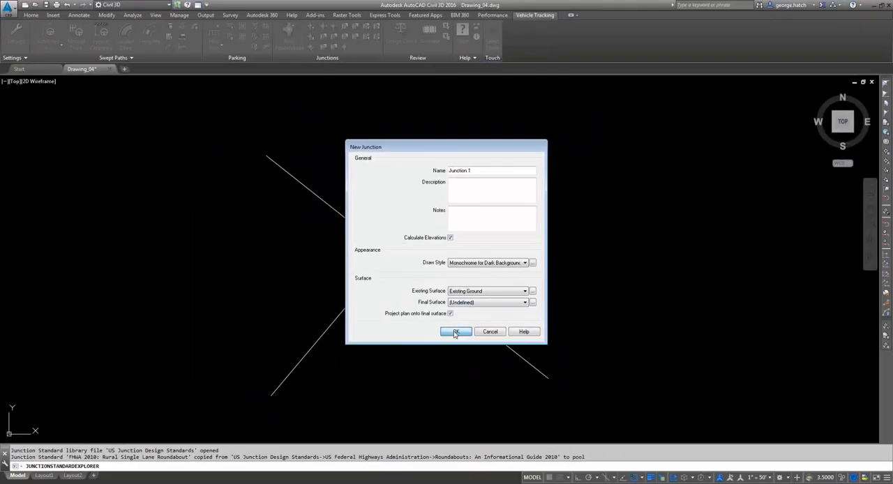
click(455, 332)
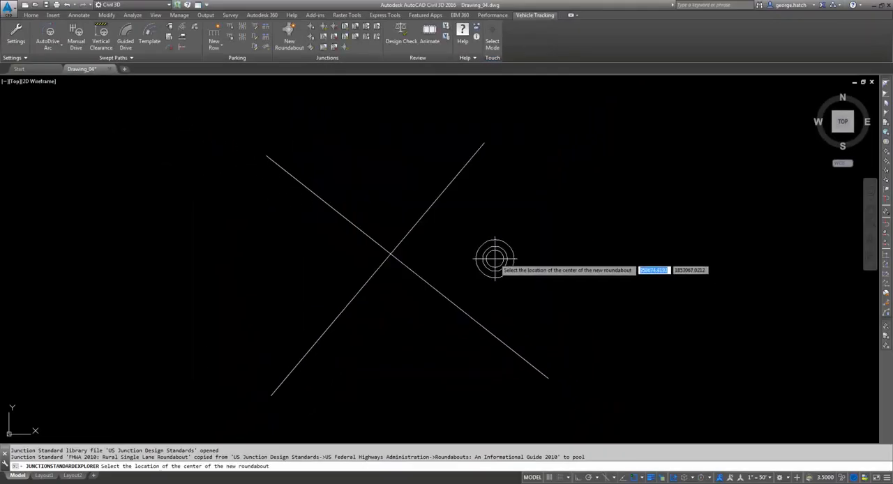
scroll(380, 254, up, 2)
click(377, 251)
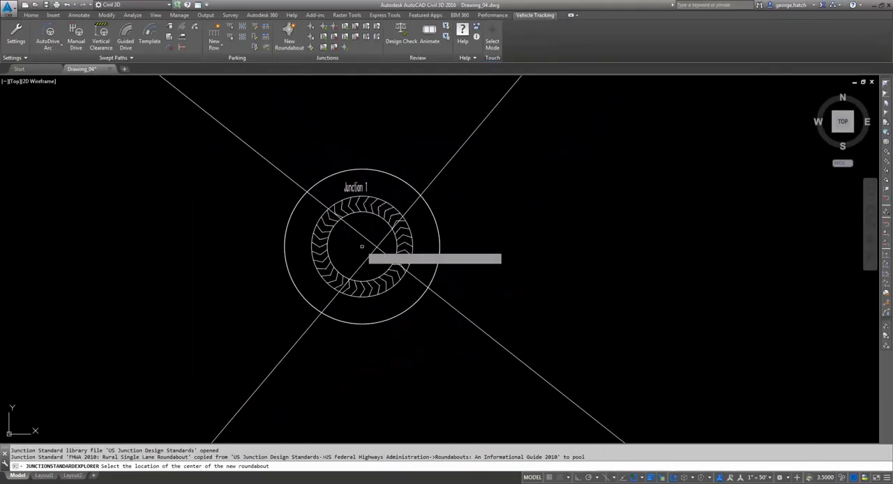
- Add four legs to the roundabout using both ends of the two crossing polylines as access road centre lines, keeping the default leg settings
scroll(380, 255, down, 3)
middle_drag(425, 225, 489, 198)
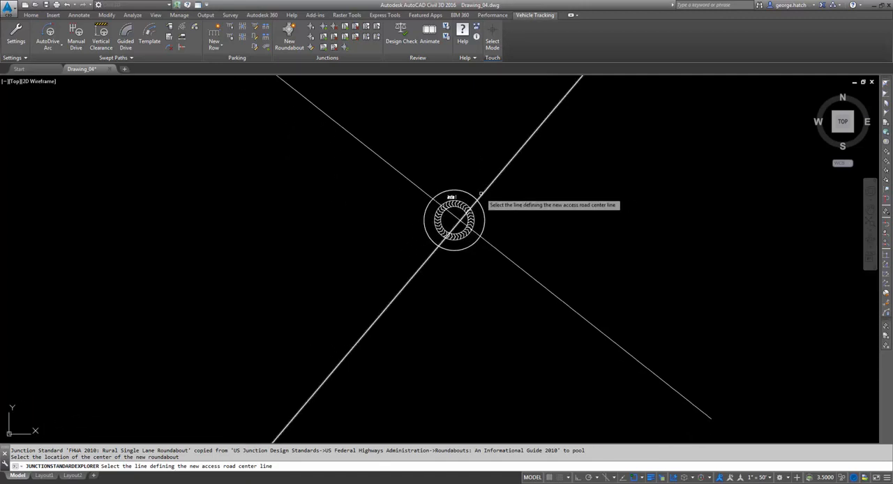
click(480, 194)
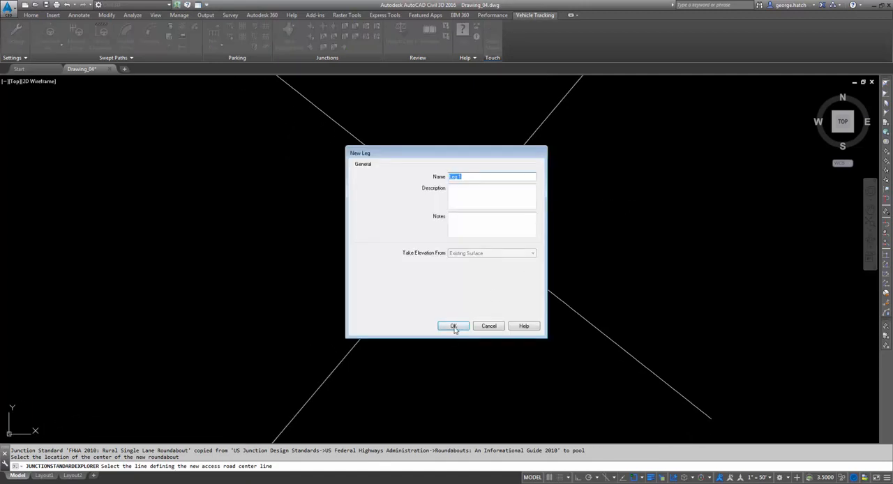
click(453, 329)
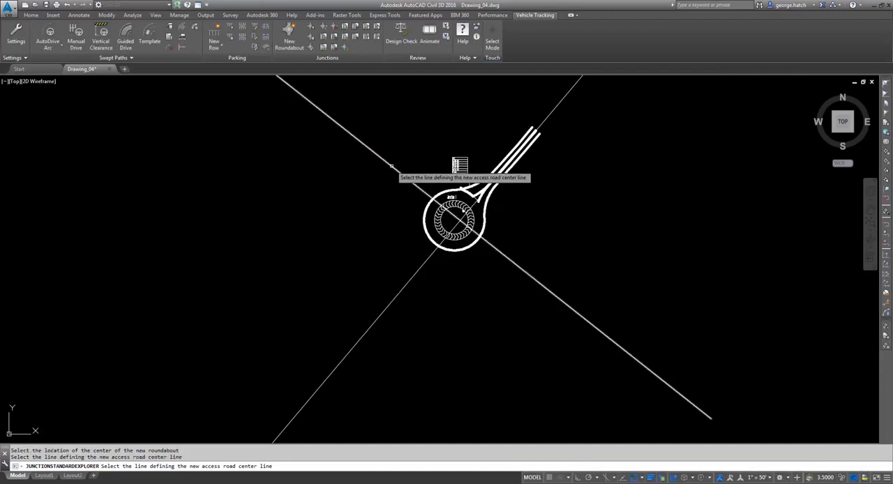
click(391, 166)
click(458, 328)
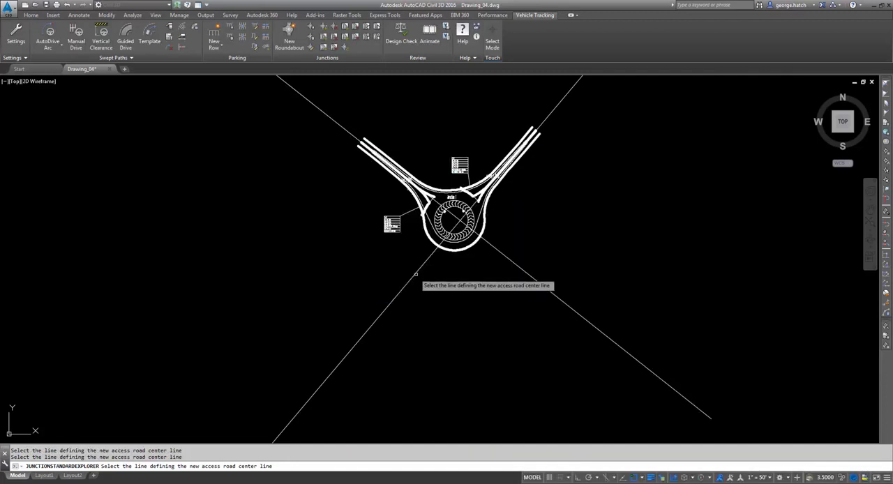
click(416, 274)
click(456, 326)
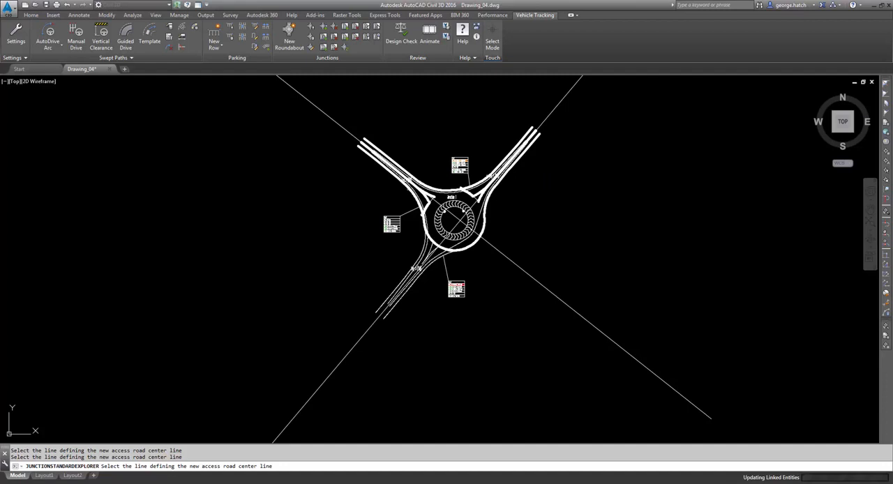
click(493, 246)
click(457, 326)
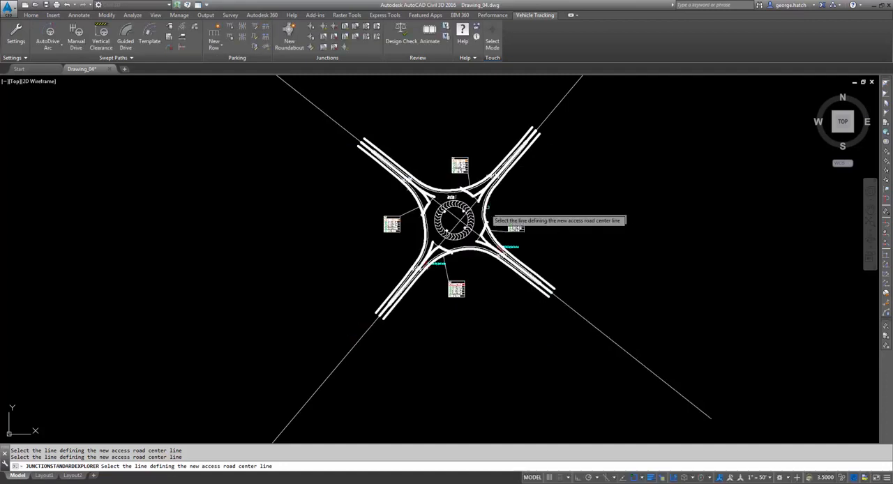
key(Return)
- Move the roundabout by its centre to slightly east of the two polylines' crossing
scroll(430, 213, up, 2)
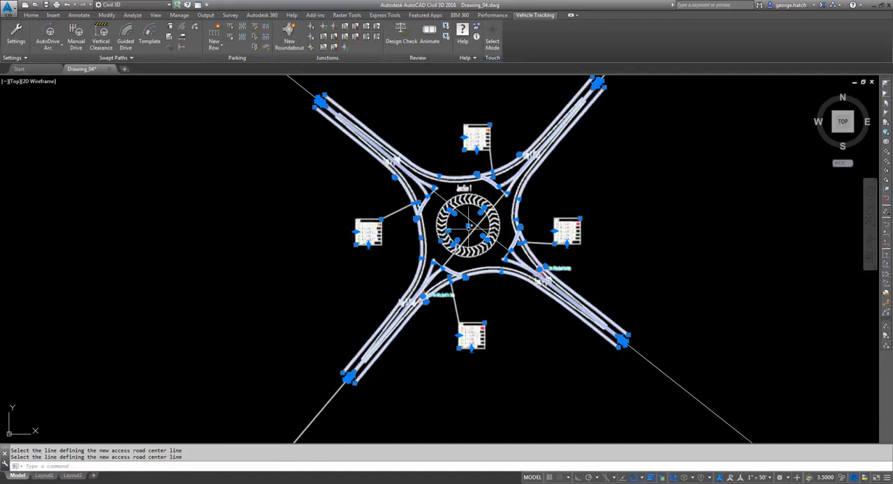
click(469, 226)
scroll(453, 227, up, 2)
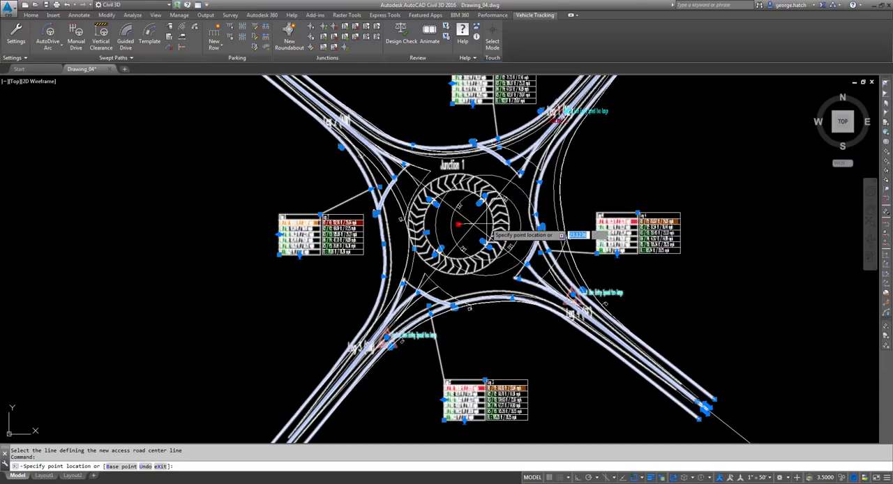
scroll(490, 230, up, 2)
scroll(490, 231, down, 2)
key(Escape)
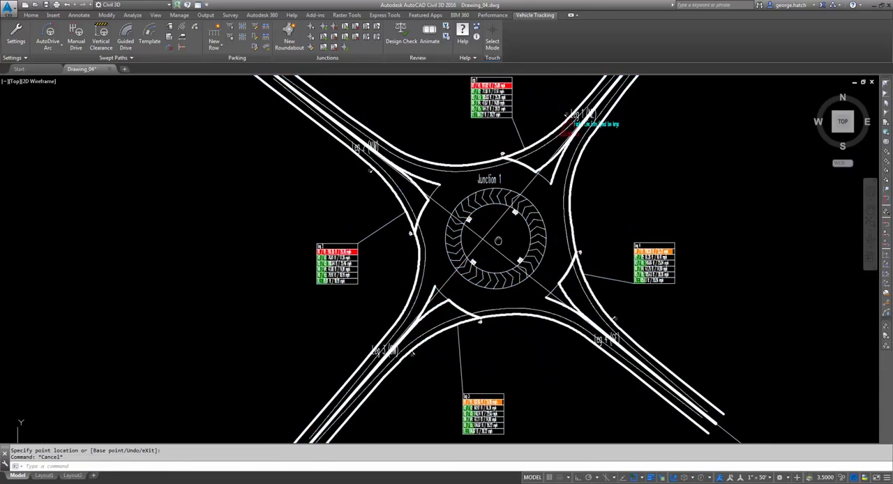
- Reposition the roundabout by its centre well to the southeast and back to just north of the two polylines' crossing
middle_drag(490, 230, 525, 236)
click(561, 221)
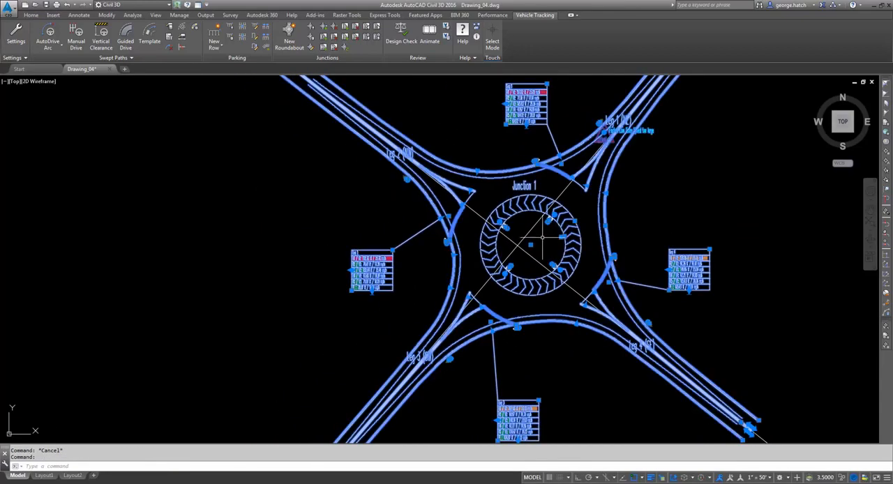
click(530, 244)
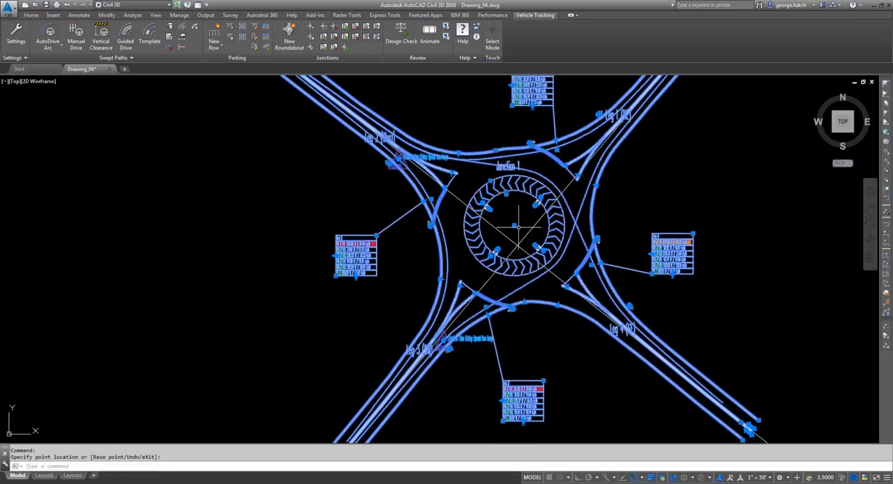
scroll(517, 227, down, 2)
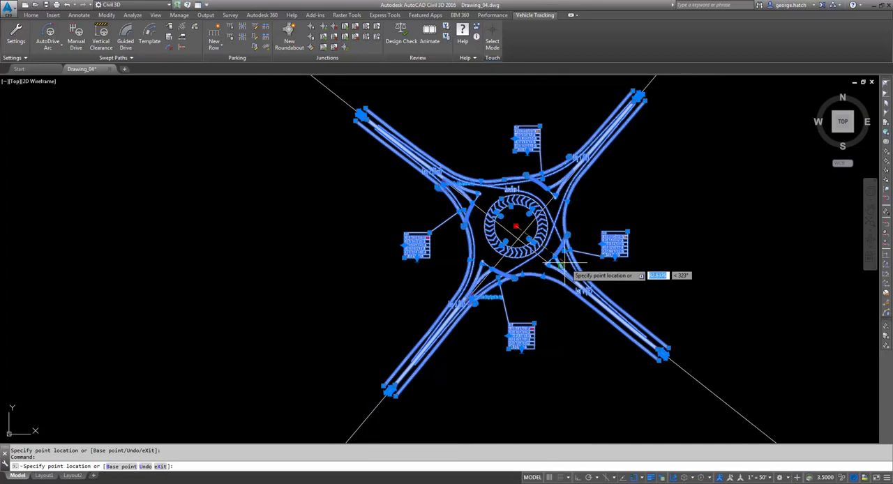
scroll(573, 267, down, 3)
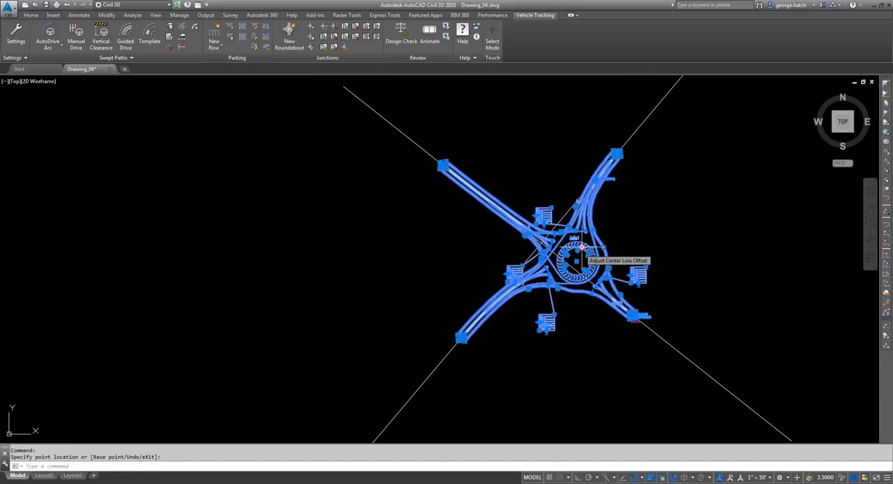
scroll(503, 245, up, 4)
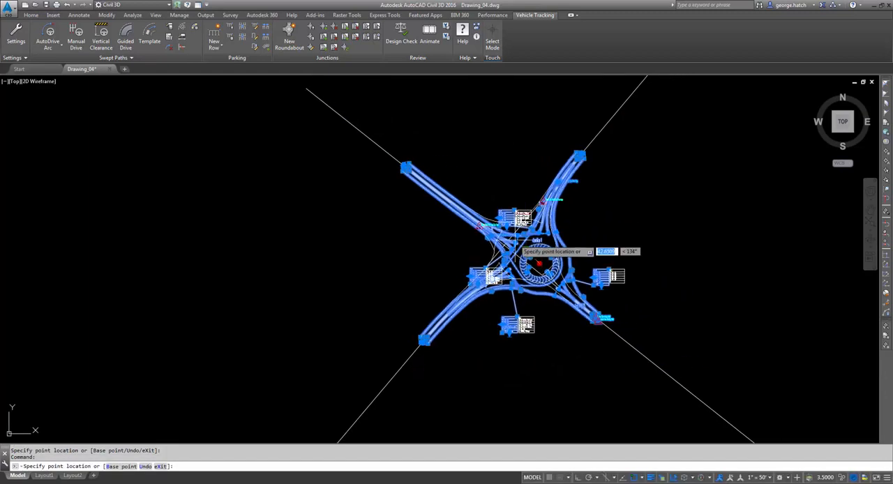
click(493, 225)
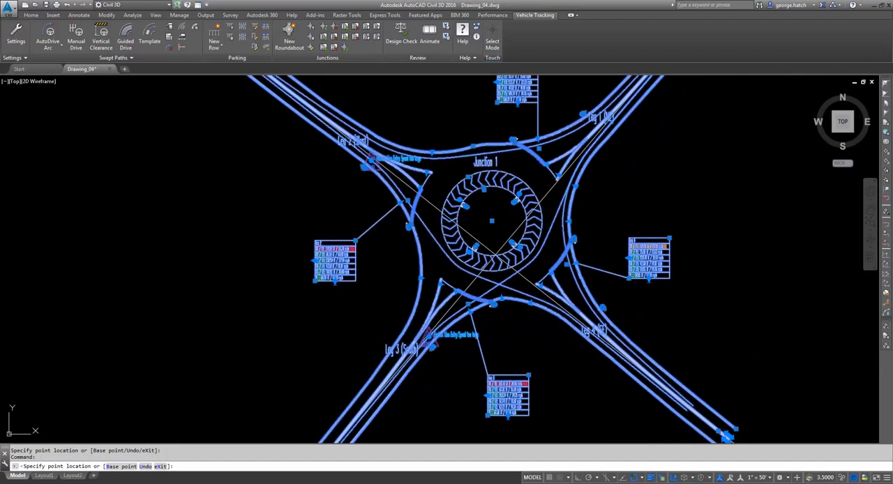
scroll(475, 253, down, 4)
key(Escape)
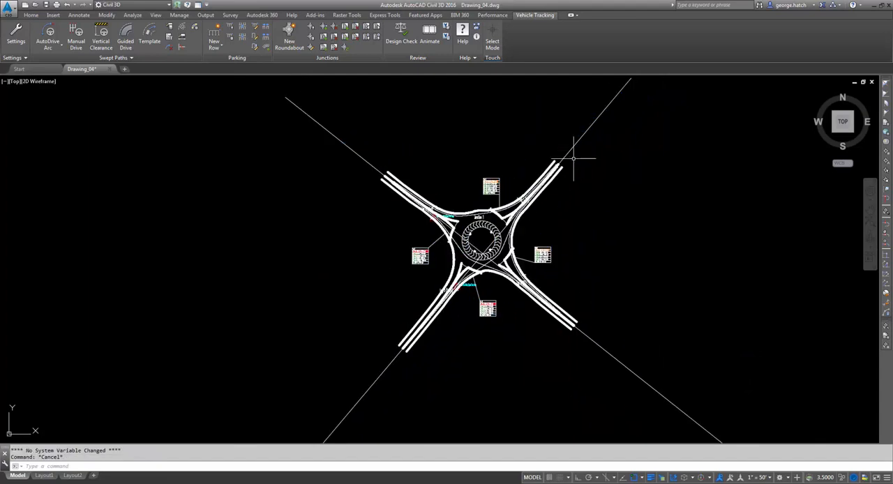
- Stretch the northeast–southwest polyline, moving its upper end to the northwest and its lower end to the east
click(575, 145)
scroll(578, 145, down, 2)
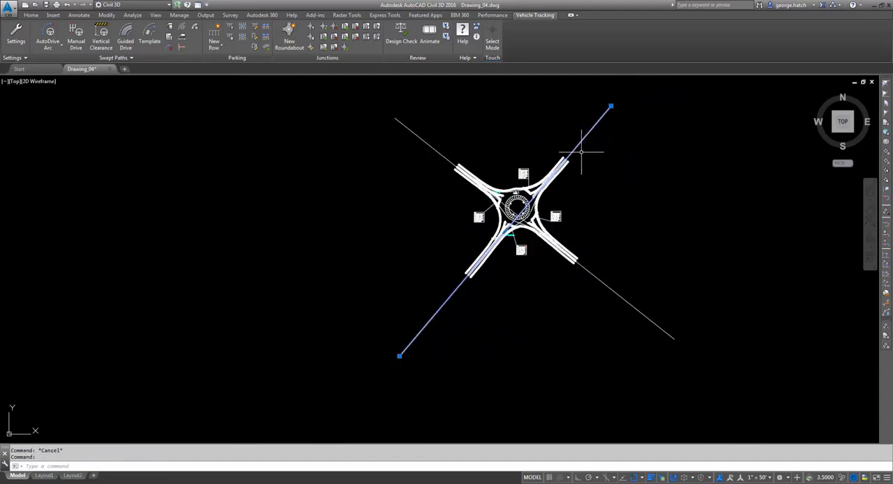
click(611, 106)
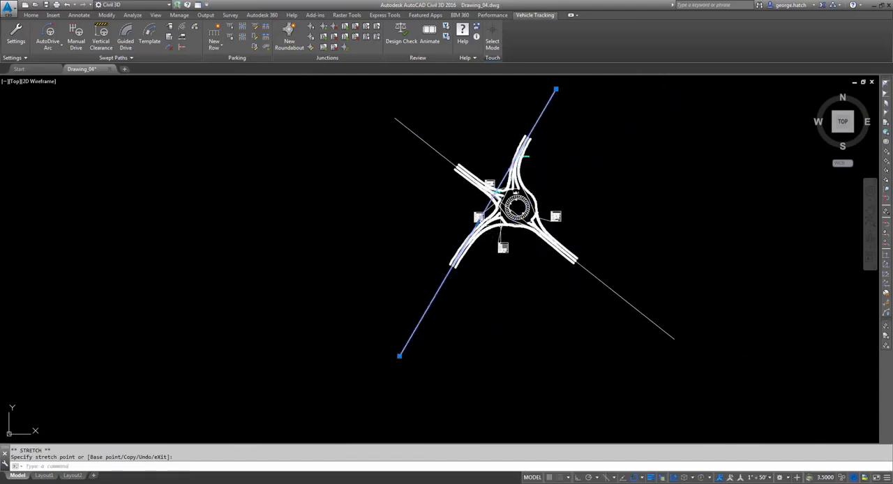
click(399, 356)
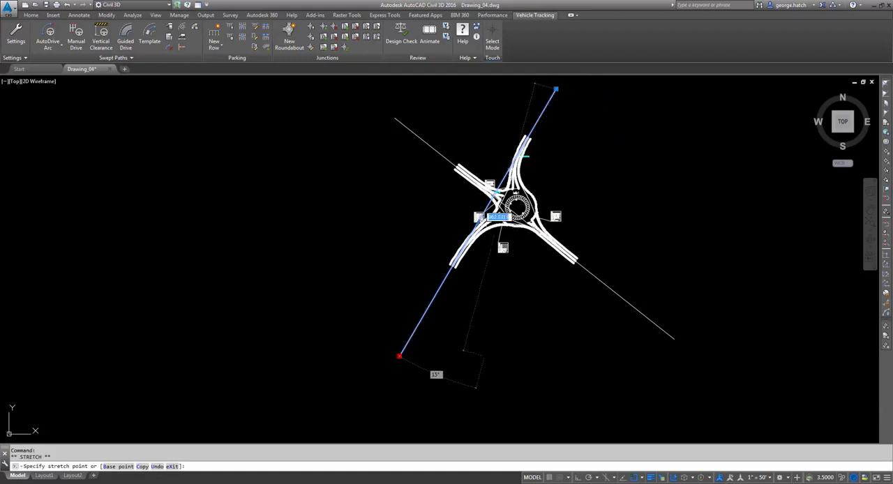
click(486, 359)
scroll(530, 182, up, 2)
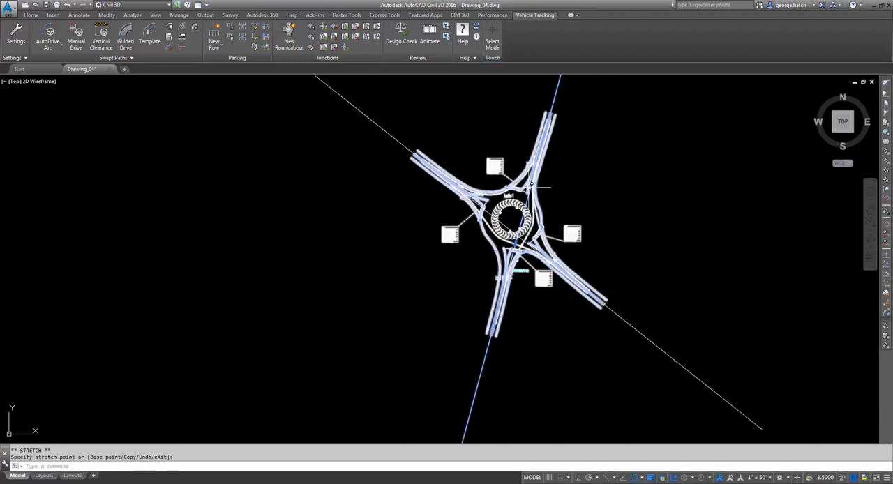
middle_drag(508, 219, 513, 178)
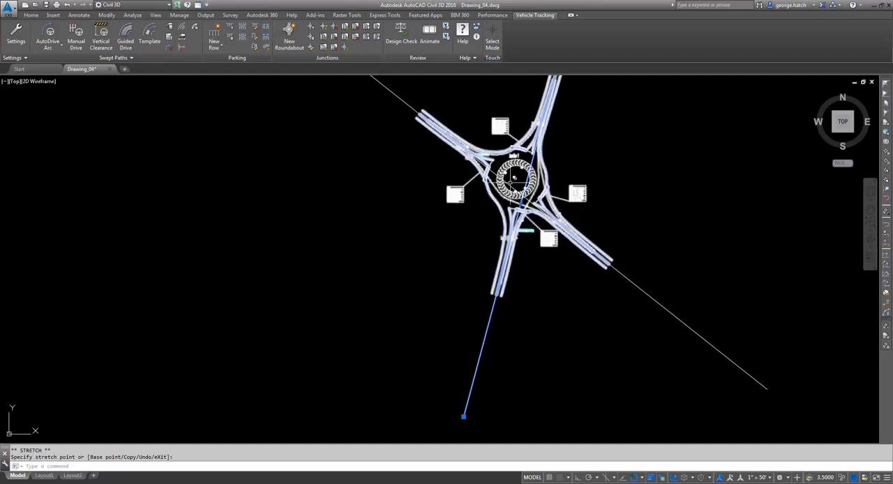
key(Escape)
key(Escape)
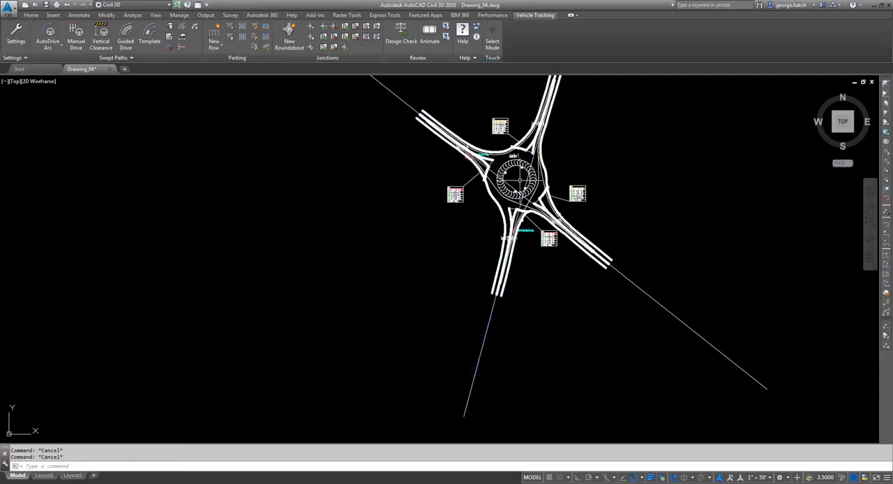
- Start another roundabout with the FHWA 2010: Rural Single Lane Roundabout standard at the crossing alignments on the contoured surface
scroll(519, 180, up, 2)
scroll(514, 159, down, 2)
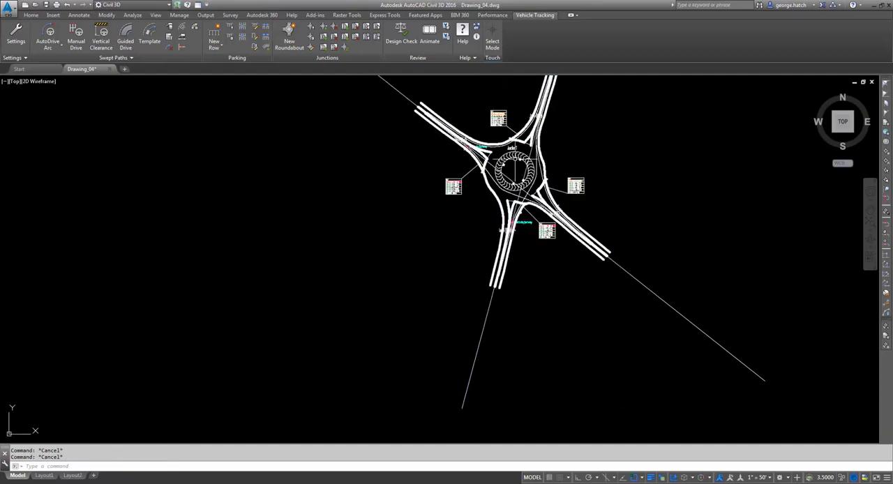
scroll(515, 159, down, 6)
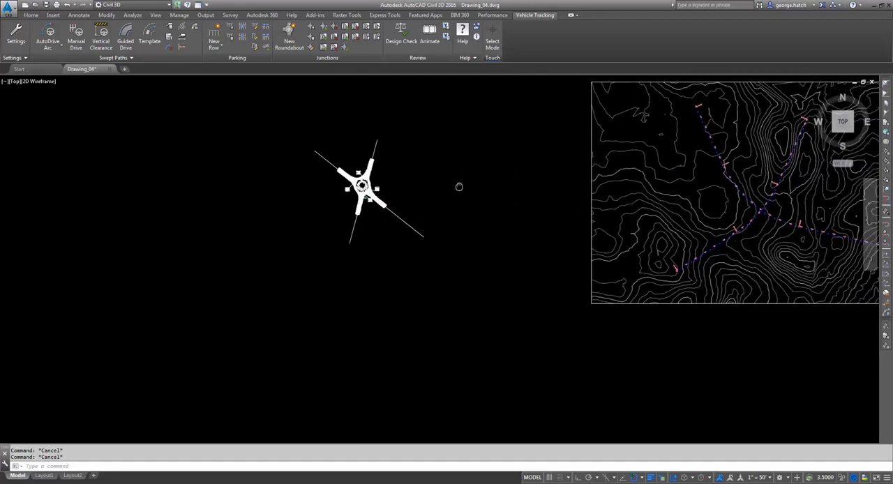
drag(459, 187, 228, 210)
scroll(561, 240, up, 6)
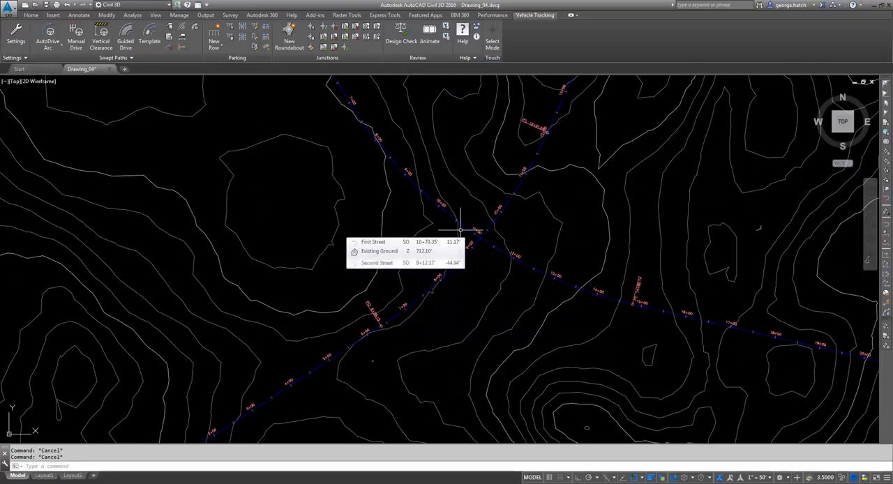
click(307, 32)
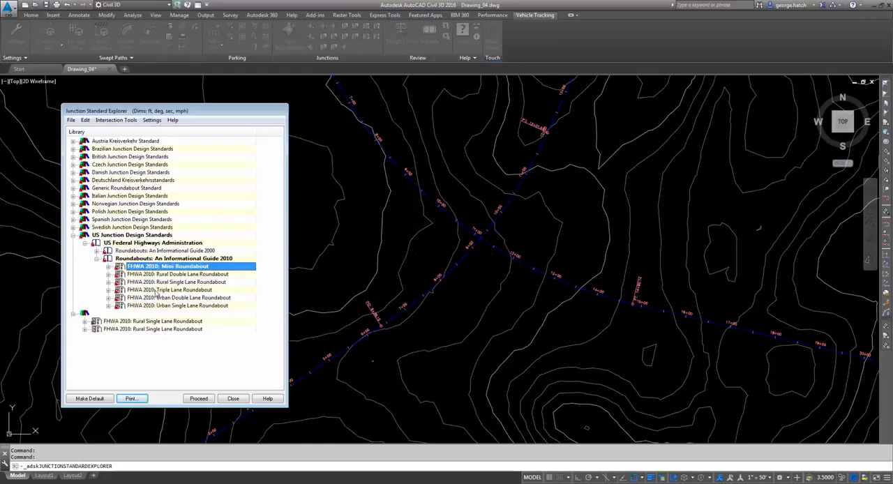
double_click(162, 283)
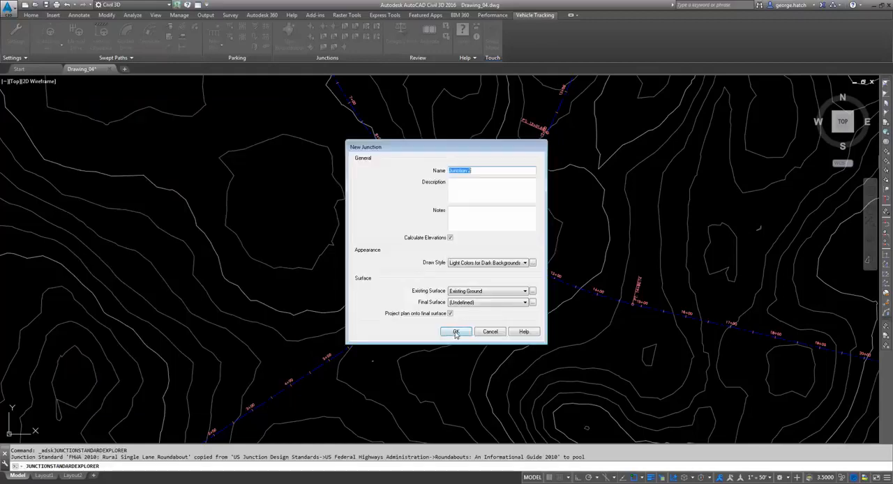
- Set Junction 2's draw style to Monochrome for Dark Backgrounds and place its centre near the crossing of the two alignments
click(473, 263)
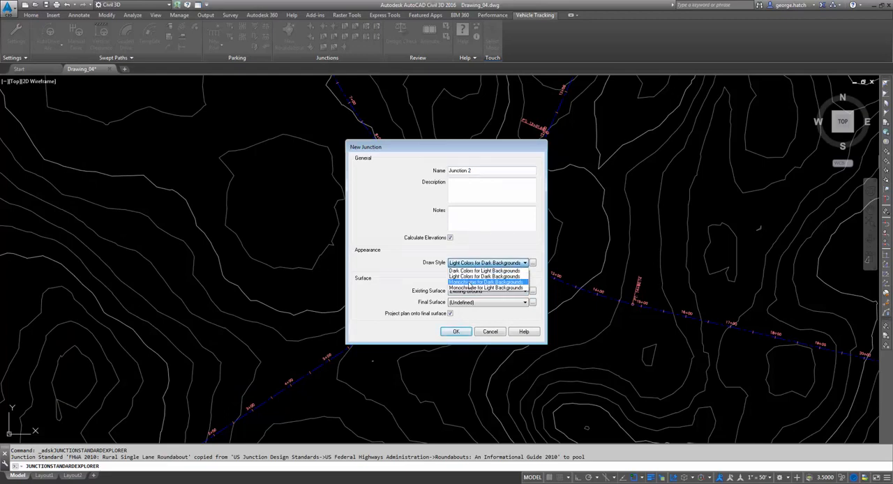
click(475, 281)
click(457, 332)
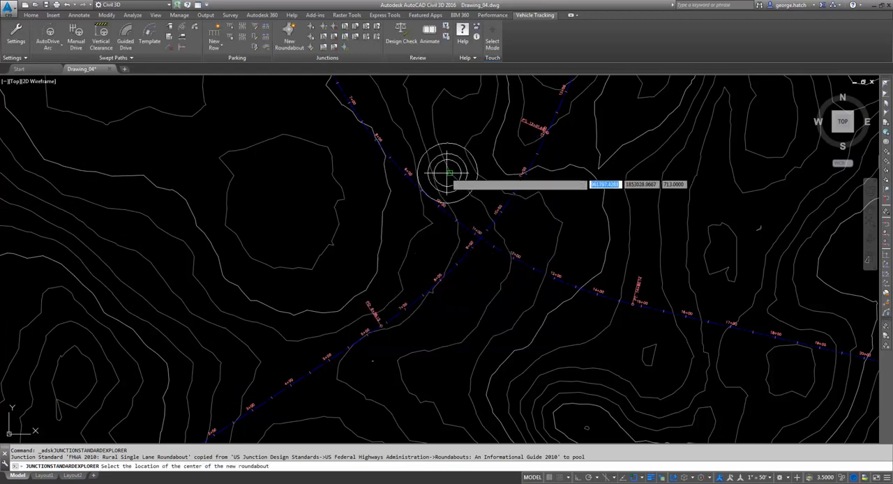
scroll(478, 239, up, 3)
click(488, 238)
scroll(496, 244, down, 3)
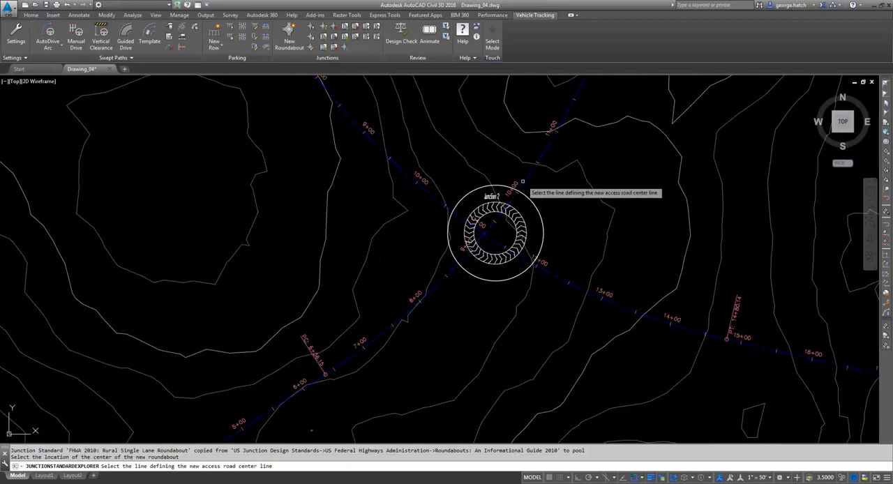
- Add four legs to Junction 2 along both directions of the Second Street and First Street alignments, keeping the default names and elevation profiles
click(519, 183)
click(453, 327)
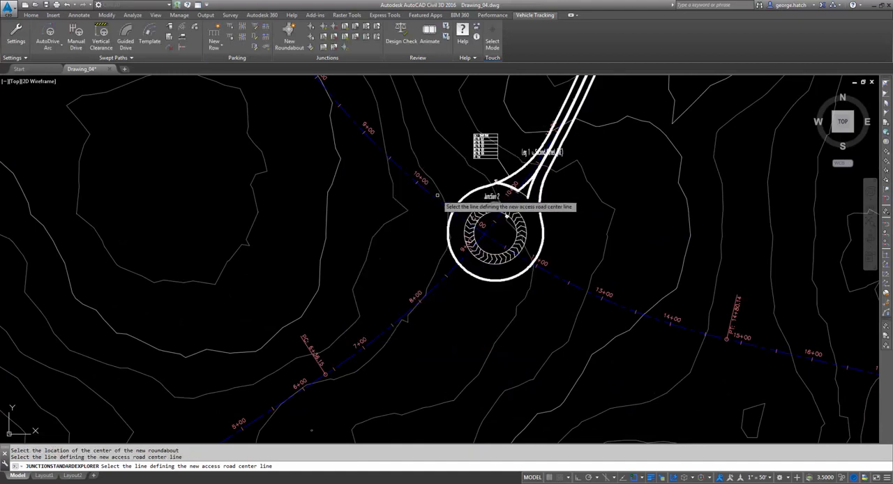
click(429, 199)
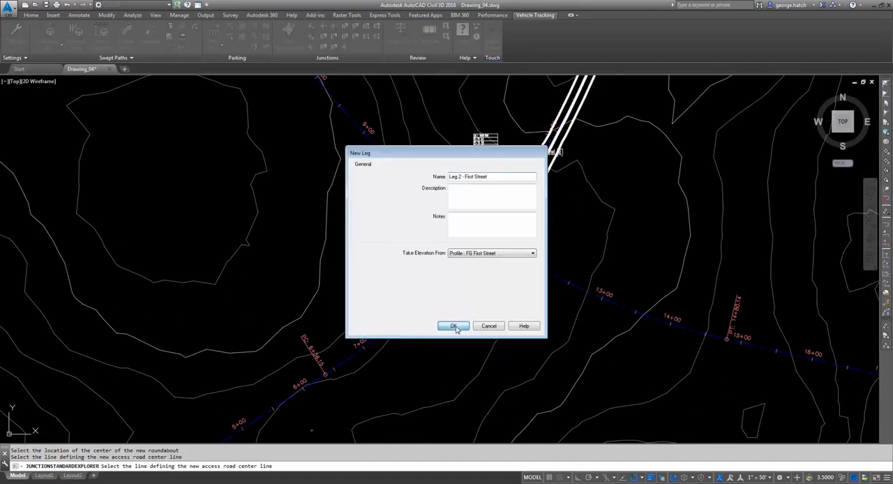
click(458, 324)
click(438, 287)
click(455, 325)
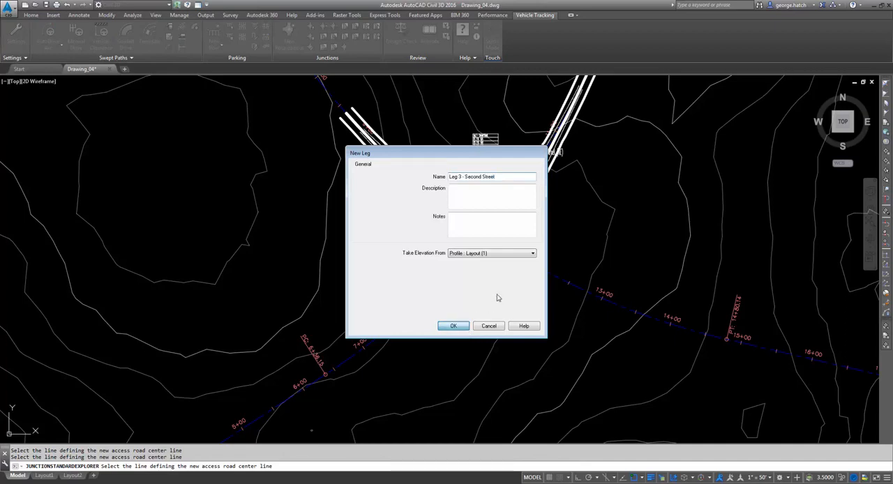
click(555, 277)
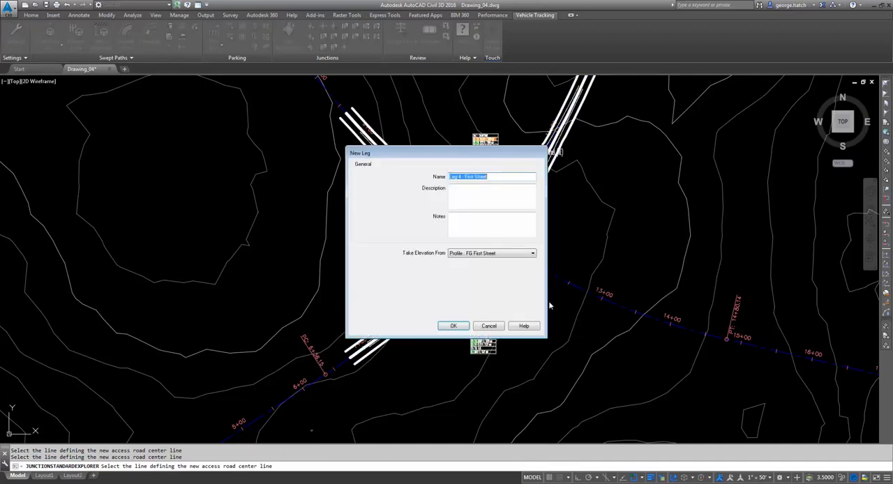
click(452, 327)
- Move Junction 2's centre onto the crossing of the First Street and Second Street alignments
scroll(494, 230, up, 2)
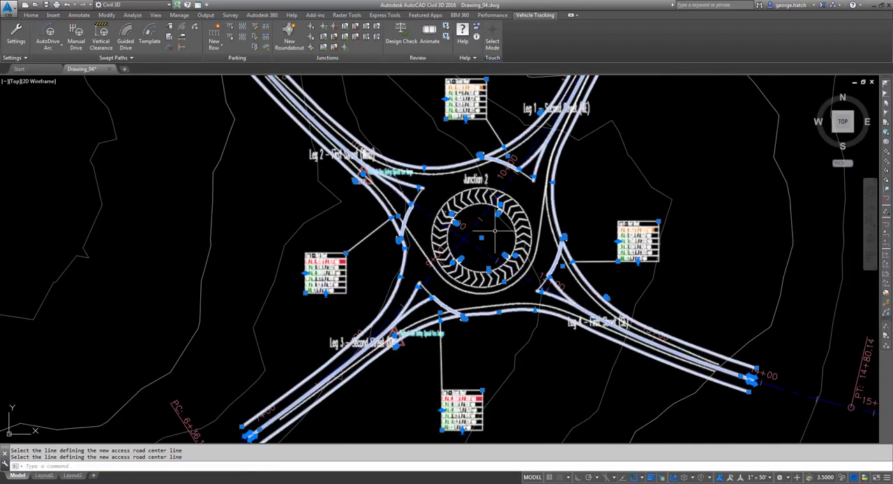
click(481, 237)
scroll(467, 237, up, 3)
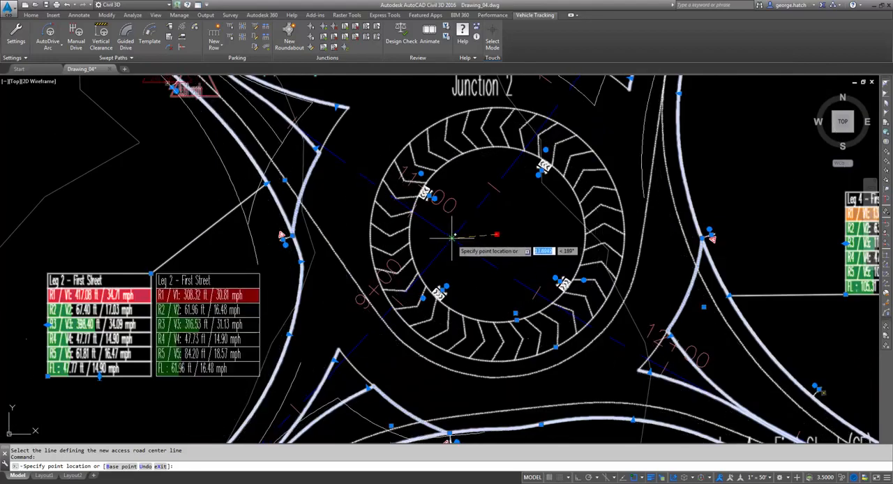
click(452, 238)
scroll(474, 235, down, 4)
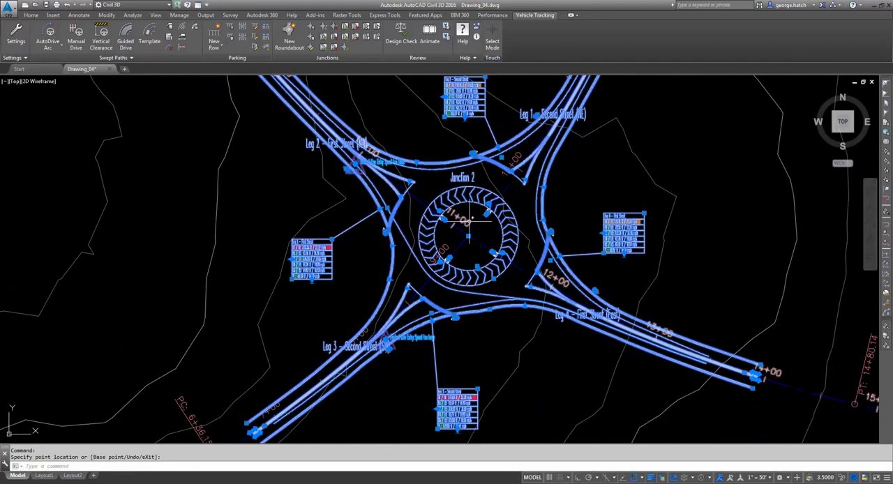
key(Escape)
- Move the Leg 1 - Second Street radius and speed table a short distance southwest
scroll(488, 216, up, 5)
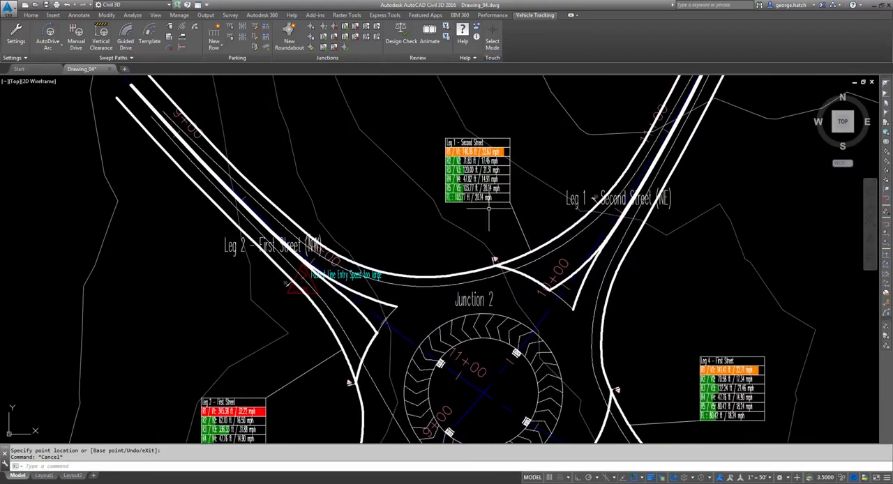
click(476, 201)
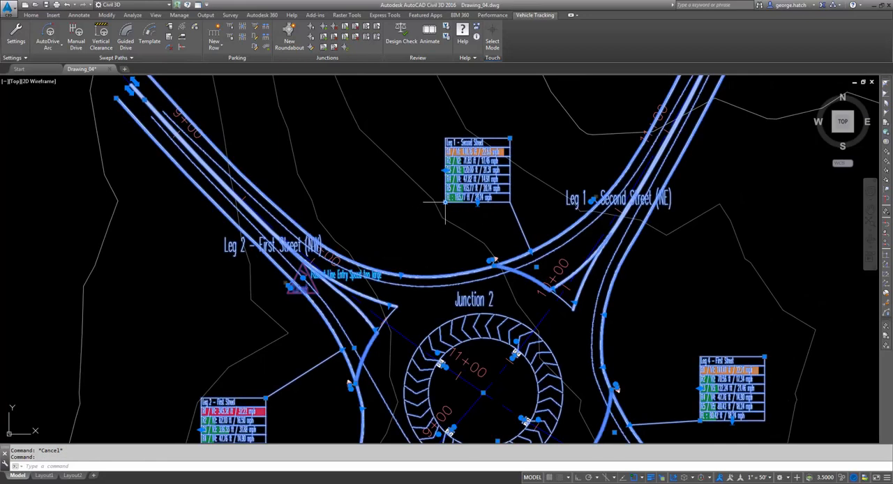
click(445, 202)
scroll(461, 184, up, 2)
click(375, 235)
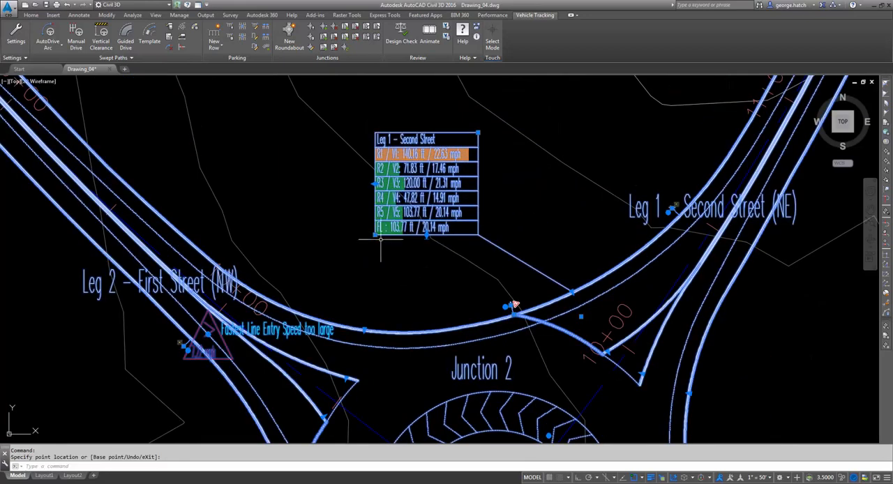
middle_drag(403, 241, 405, 255)
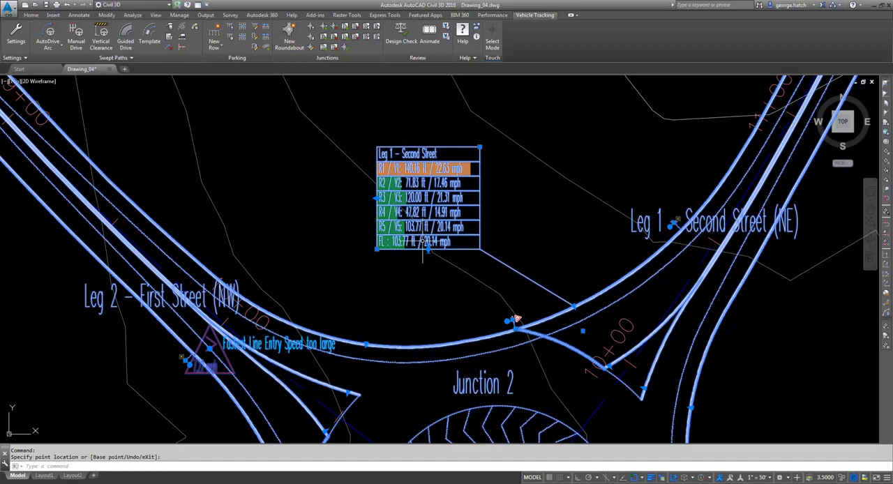
- Adjust the curb curve of Leg 1 – Second Street by shifting its control point slightly along the northern side of Junction 2
middle_drag(471, 259, 457, 220)
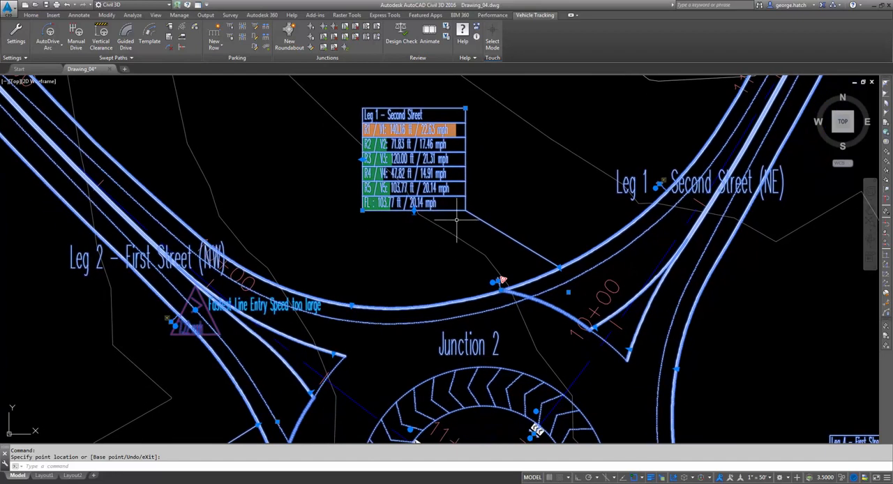
scroll(507, 205, down, 2)
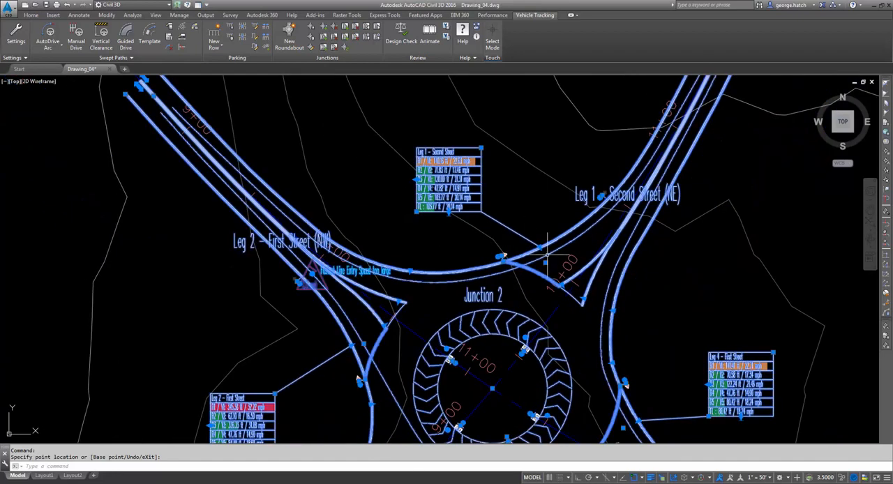
scroll(539, 249, up, 4)
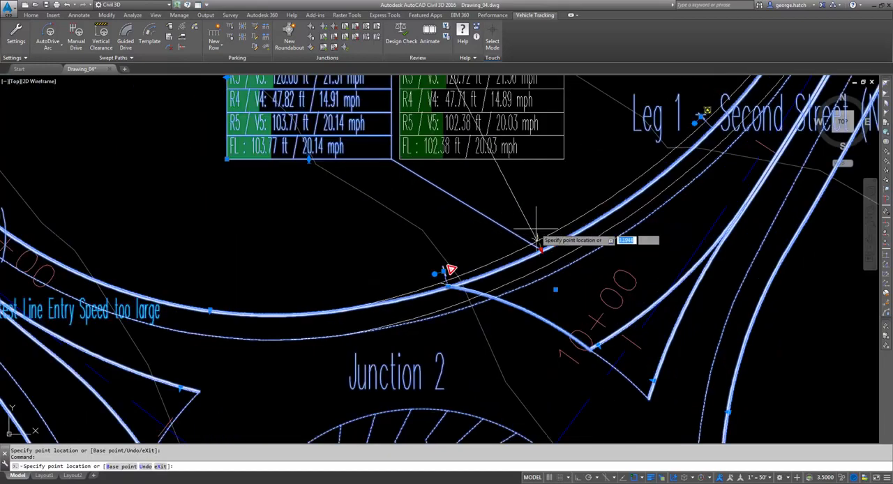
scroll(551, 244, down, 5)
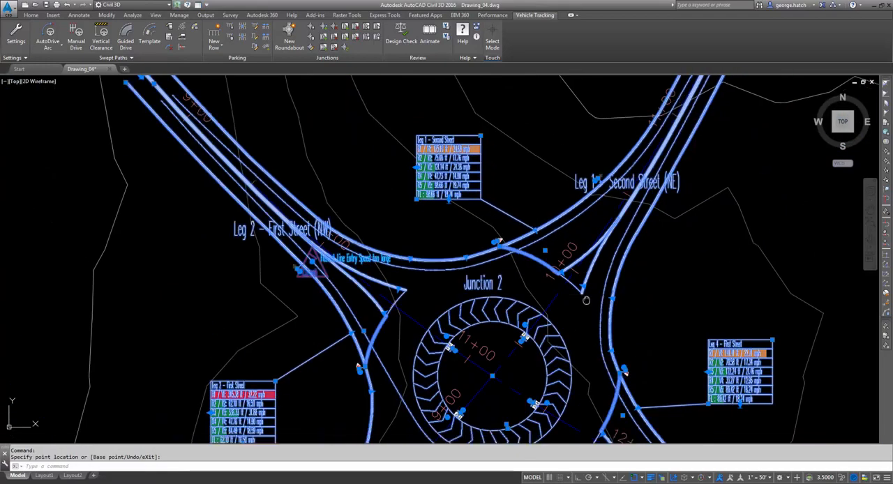
- Move the center line offset point of Leg 4 – First Street northward on Junction 2's central island and check the leg's speed table
scroll(537, 235, up, 1)
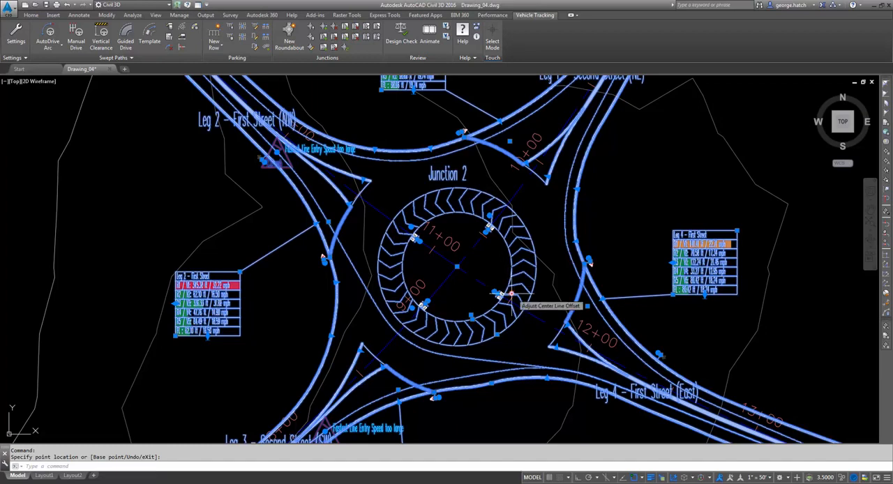
click(510, 294)
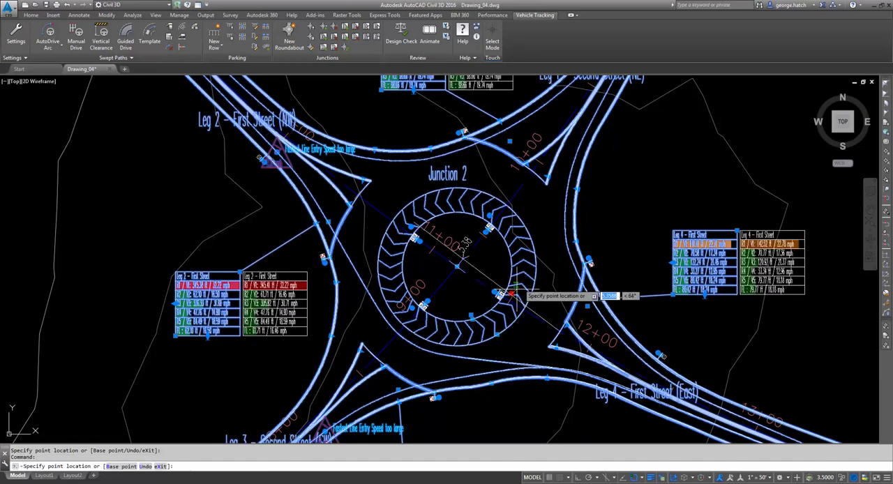
scroll(515, 275, up, 2)
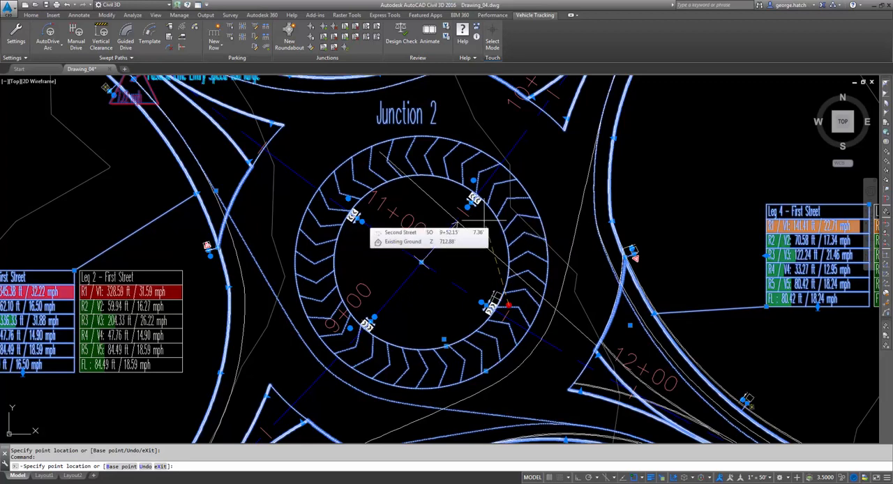
click(454, 225)
scroll(484, 256, down, 2)
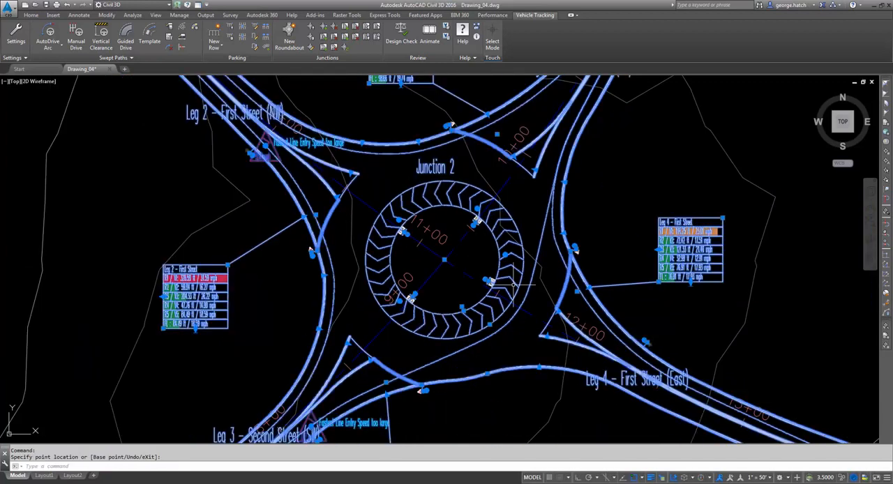
mouse_move(606, 346)
middle_down()
mouse_move(606, 331)
mouse_move(511, 277)
middle_up()
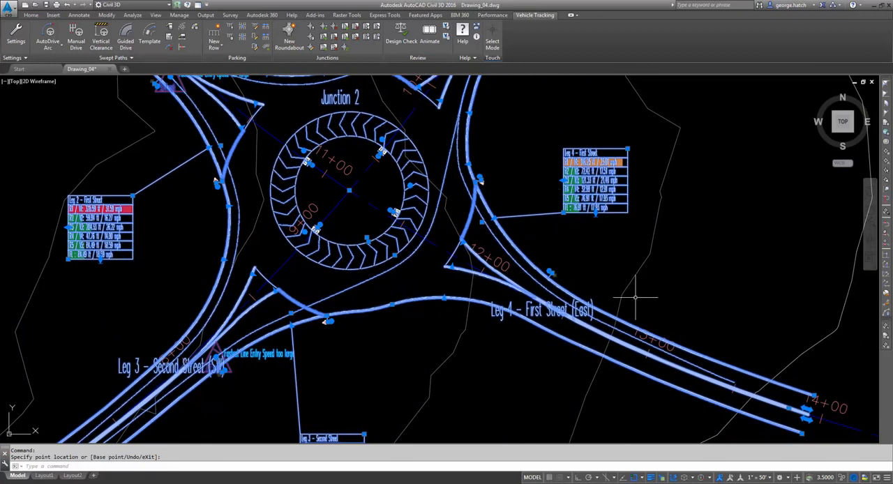
scroll(582, 155, up, 2)
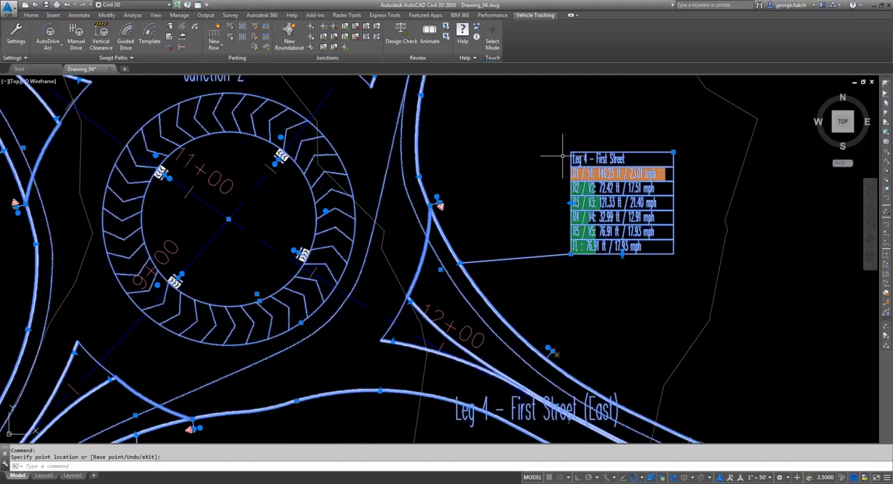
scroll(550, 169, down, 2)
middle_drag(550, 168, 572, 220)
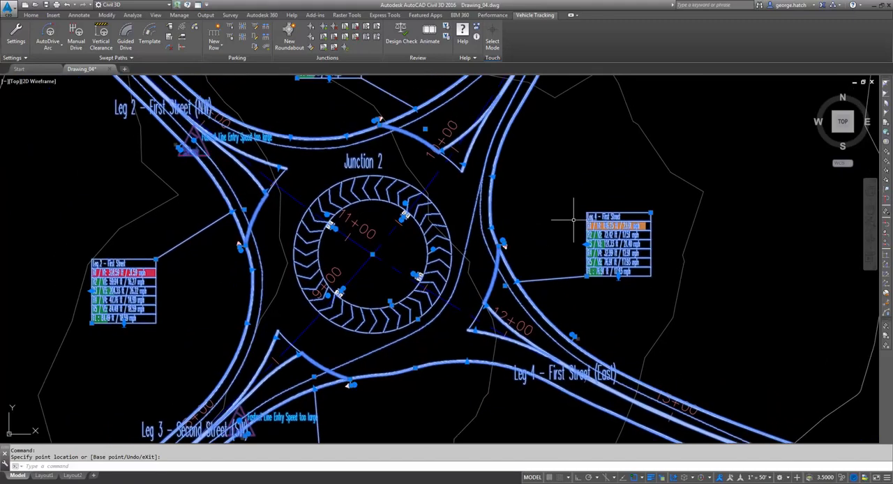
- Deselect the roundabout, open Junction 2's properties with Edit Roundabout and display its preferences
key(Escape)
scroll(572, 219, down, 2)
mouse_move(578, 170)
middle_down()
mouse_move(590, 205)
mouse_move(438, 210)
middle_up()
scroll(583, 219, down, 1)
scroll(419, 212, up, 1)
scroll(422, 216, down, 1)
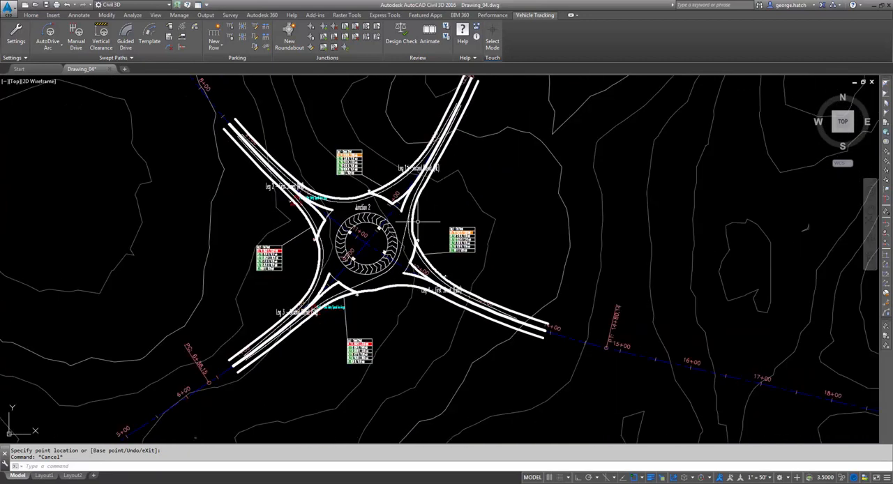
click(312, 49)
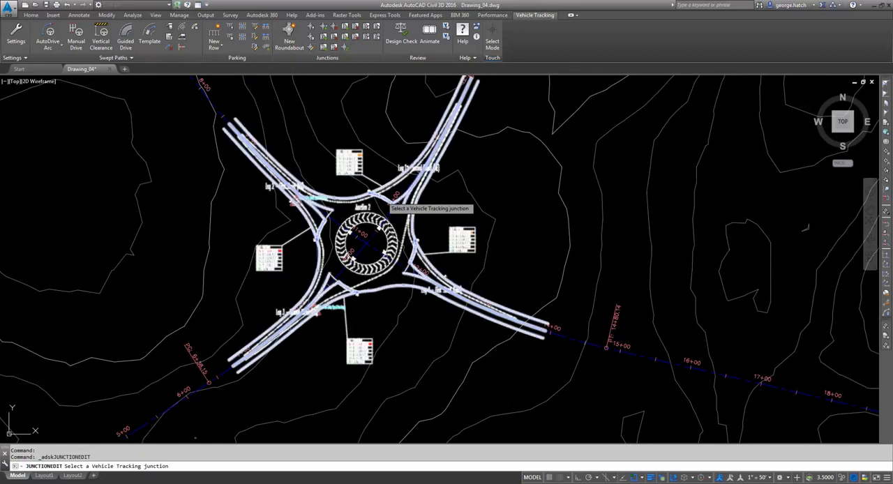
click(397, 201)
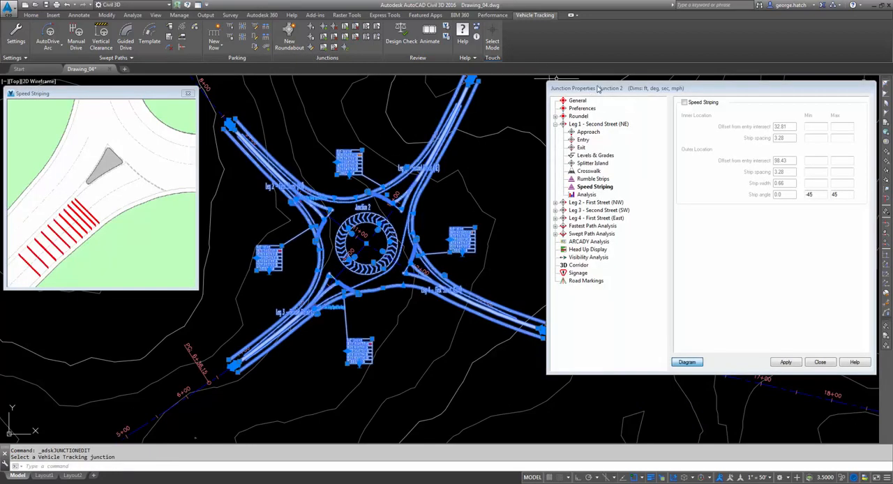
drag(172, 93, 173, 88)
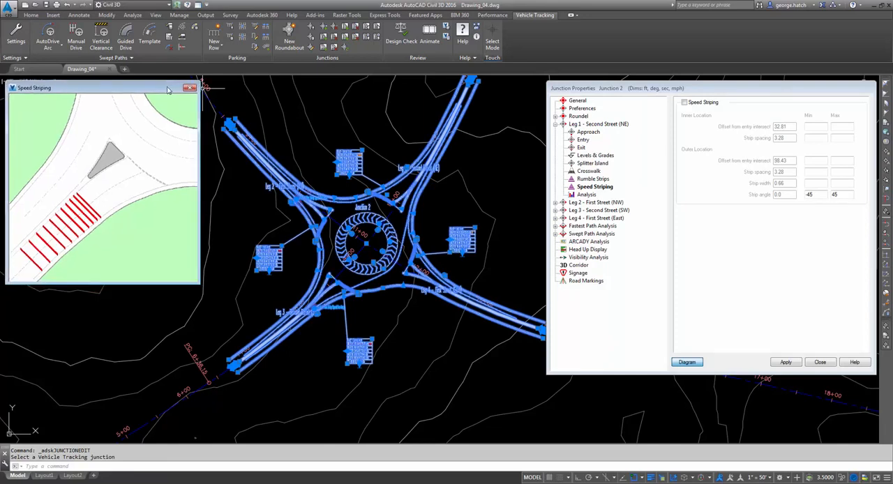
click(581, 108)
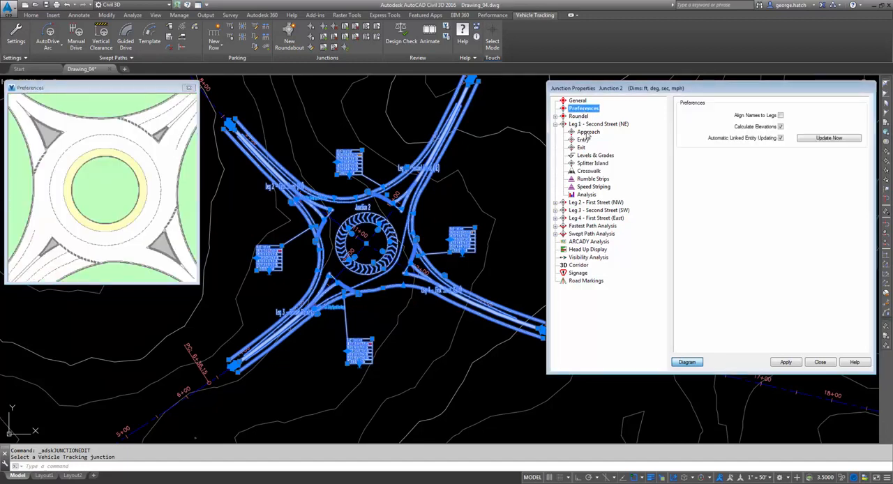
- Set the approaching crown line blend offset of Leg 1 – Second Street to 40 ft and apply it
click(588, 133)
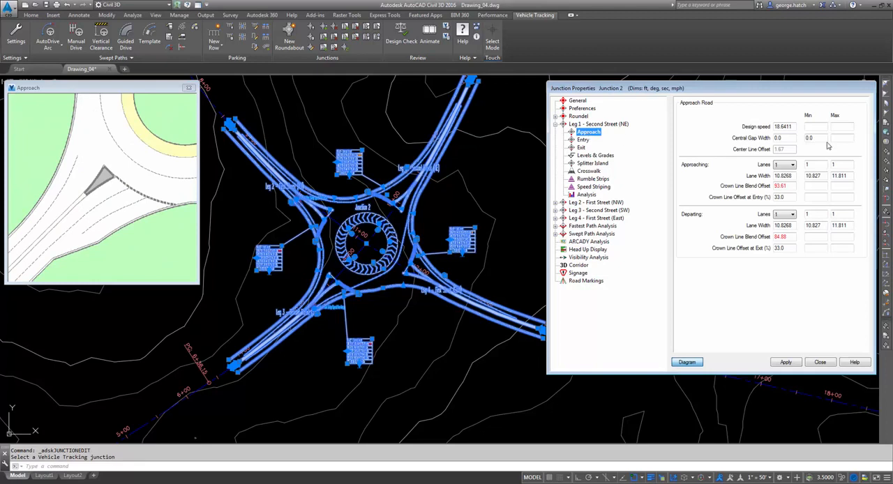
click(786, 186)
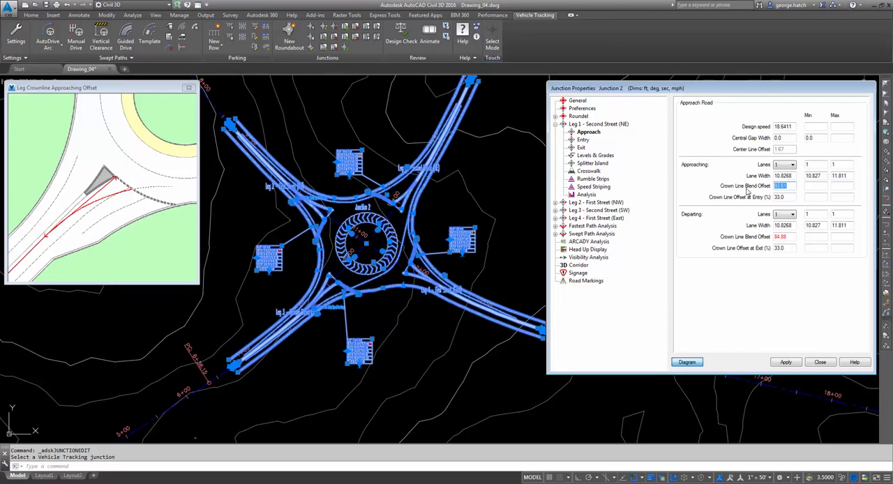
click(788, 187)
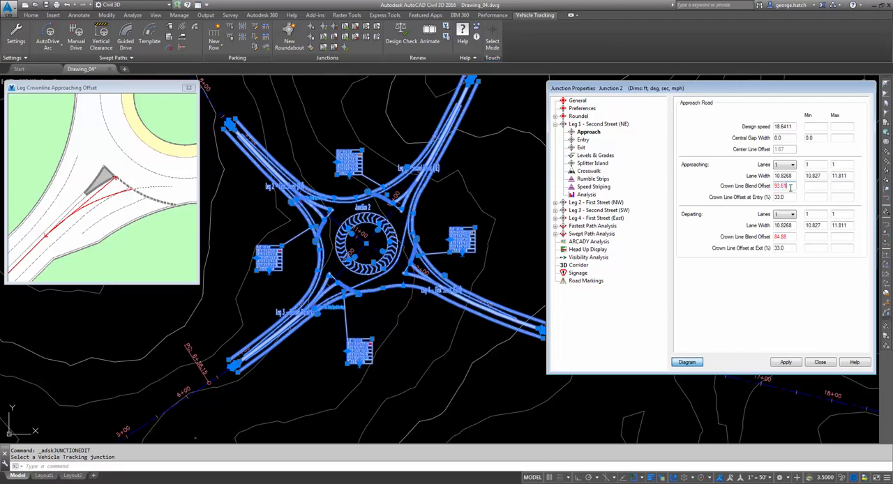
double_click(782, 186)
click(787, 363)
- Set both the departing and approaching lane widths of Leg 1 – Second Street to 12 ft
click(790, 237)
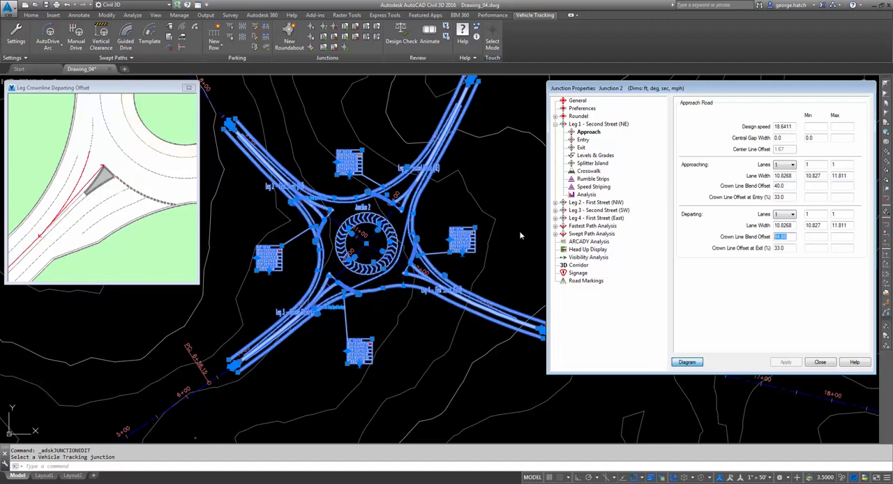
drag(115, 92, 122, 148)
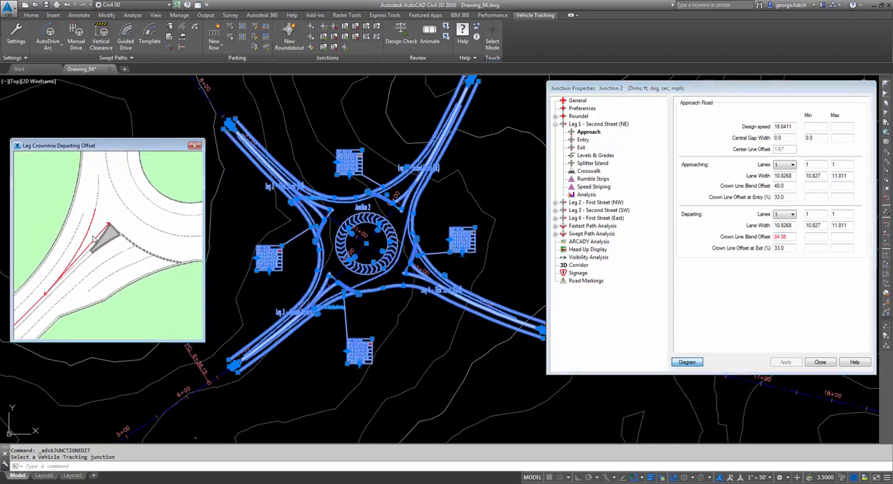
click(792, 225)
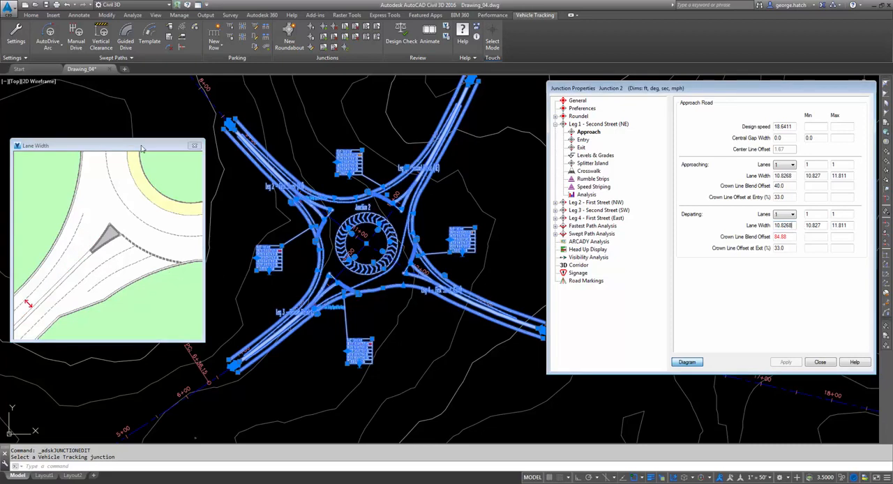
drag(141, 148, 477, 89)
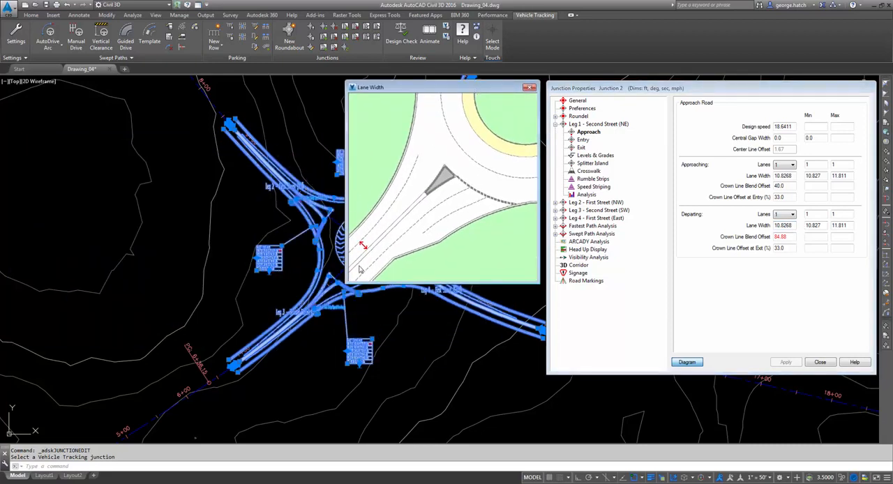
click(791, 225)
double_click(783, 225)
text(12)
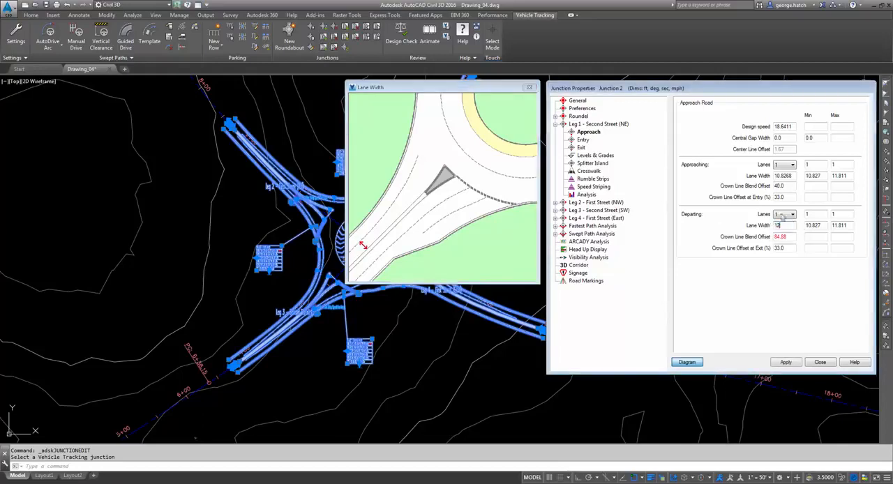
key(Tab)
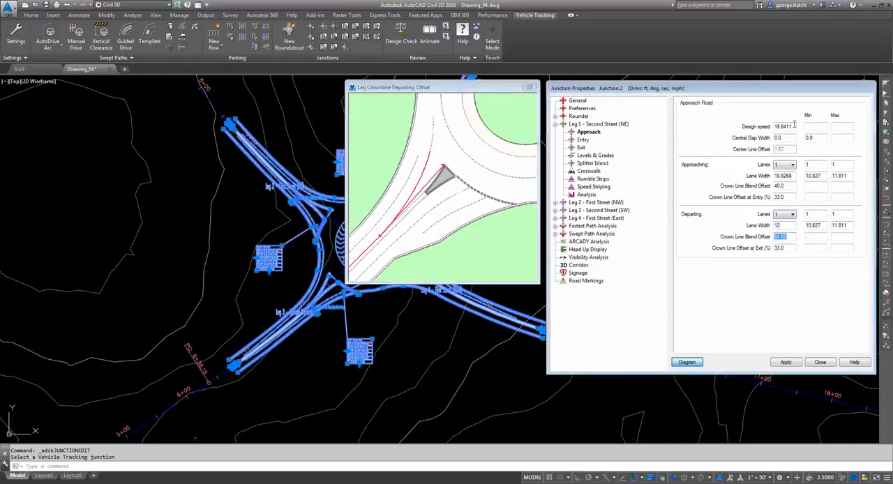
double_click(784, 176)
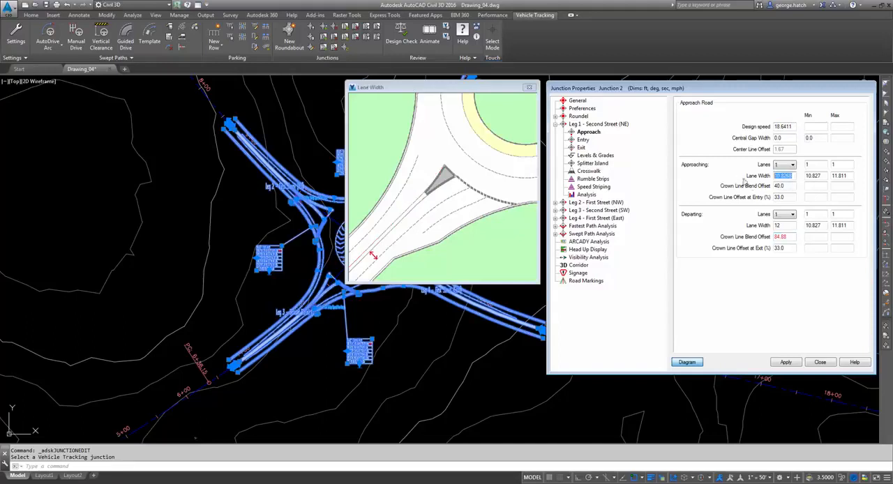
text(12)
key(Tab)
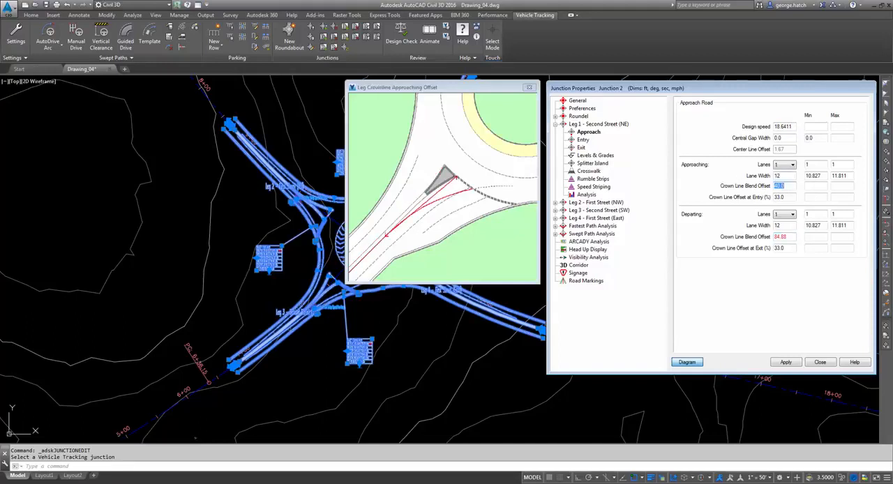
- Set the departing crown line blend offset of Leg 1 – Second Street to 40 ft and apply the approach road changes
double_click(785, 237)
text(40)
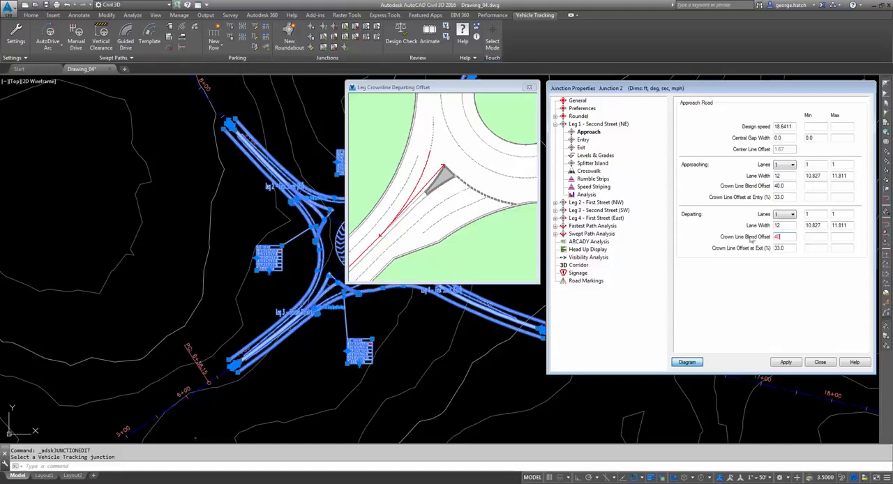
double_click(779, 249)
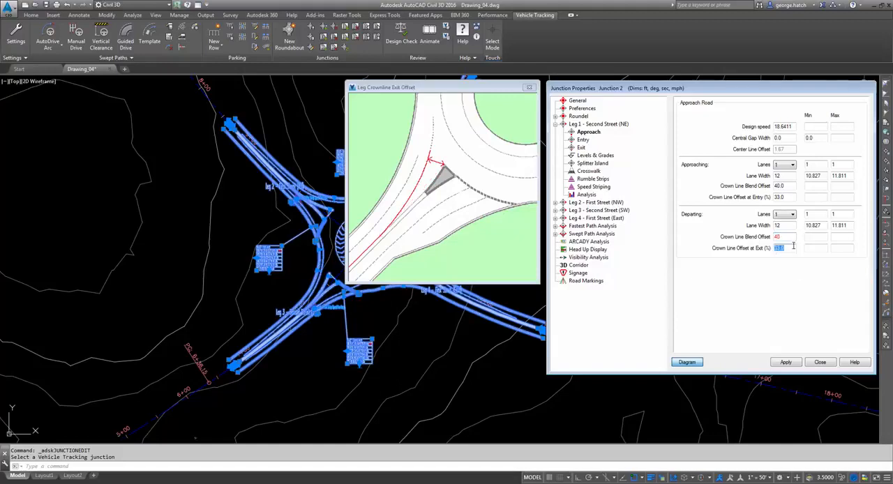
click(790, 363)
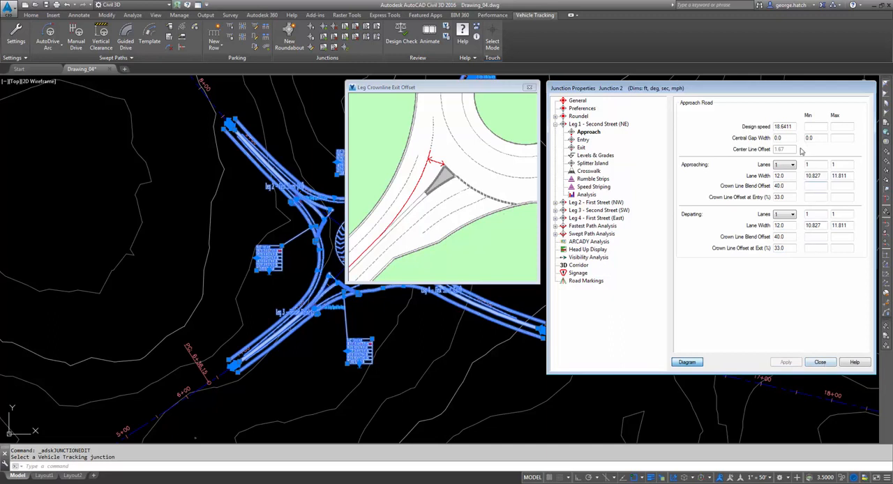
- Review the corridor options of Junction 2 and close its properties
mouse_move(477, 87)
mouse_down()
mouse_move(260, 102)
mouse_move(156, 96)
mouse_up()
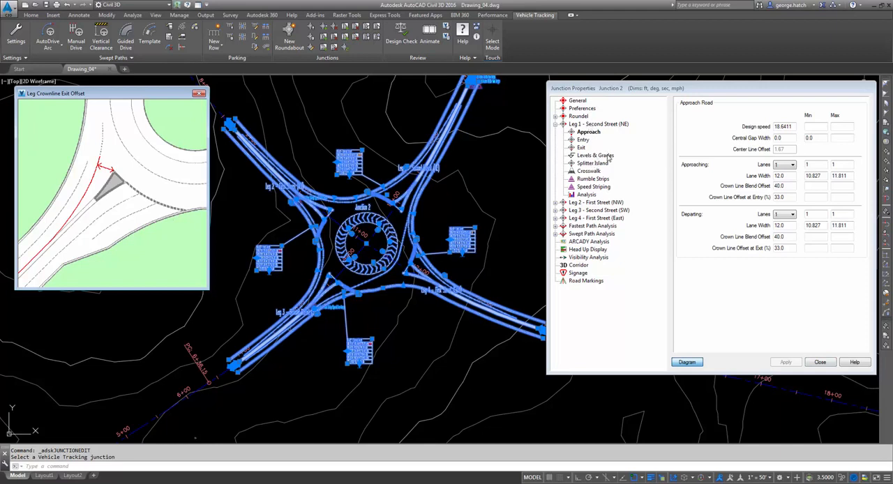
click(578, 265)
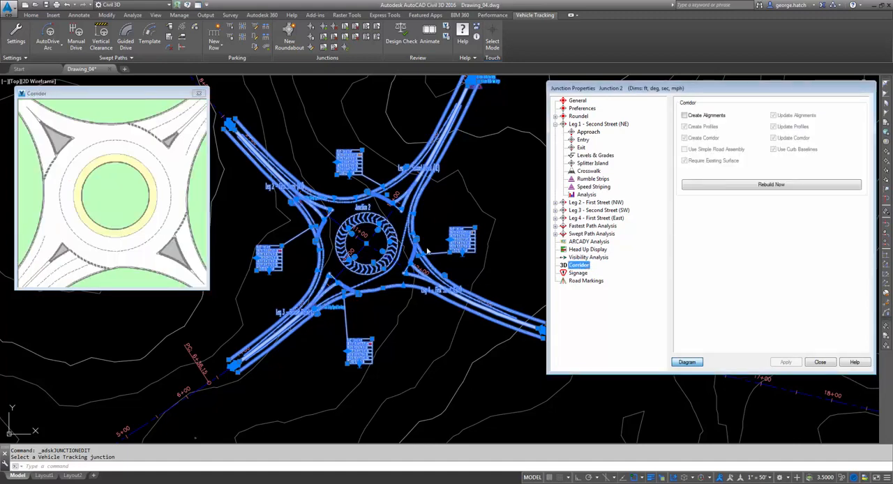
drag(687, 89, 684, 87)
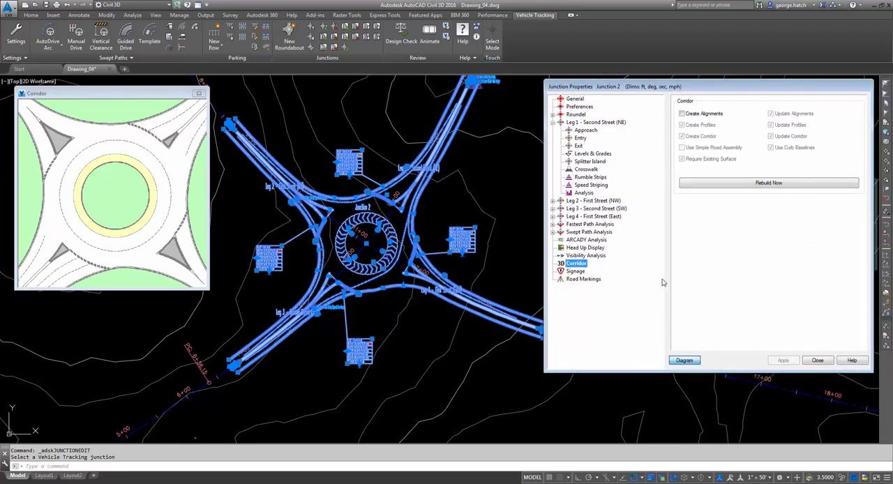
click(817, 360)
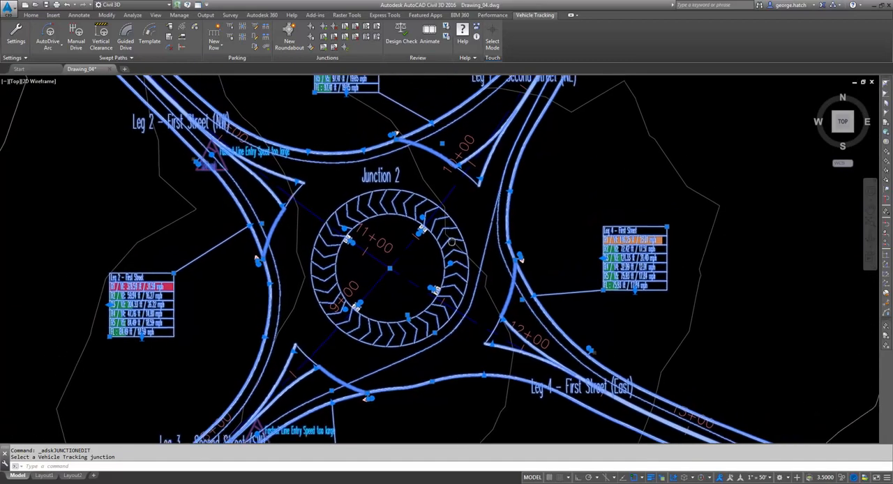
- Add a pedestrian crossing to Junction 2 across Leg 1 – Second Street, just outside the roundabout entry, and clear the selection
key(Escape)
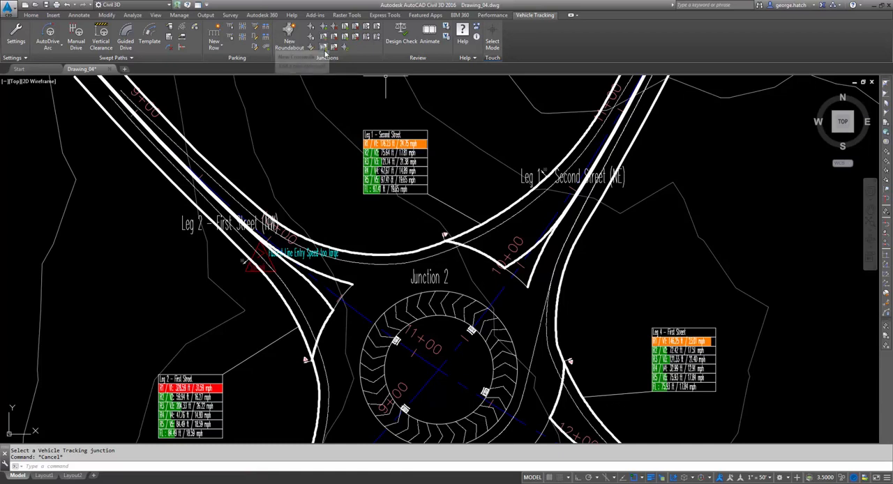
click(324, 46)
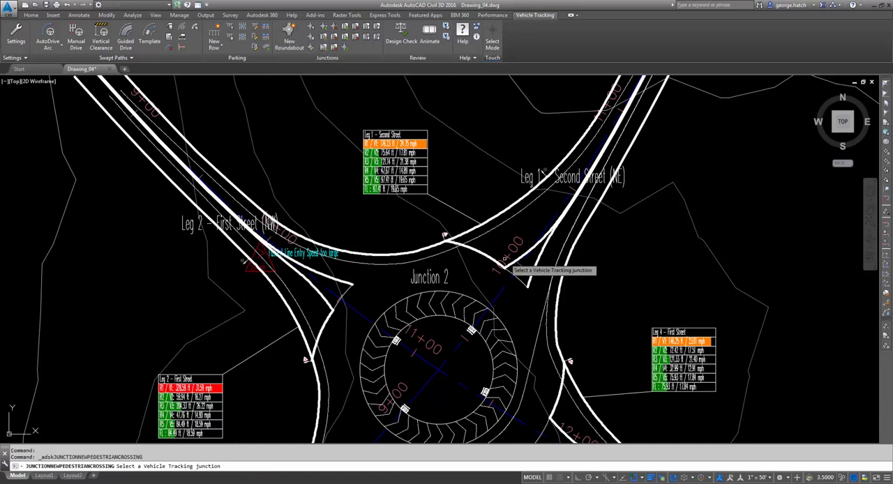
click(541, 247)
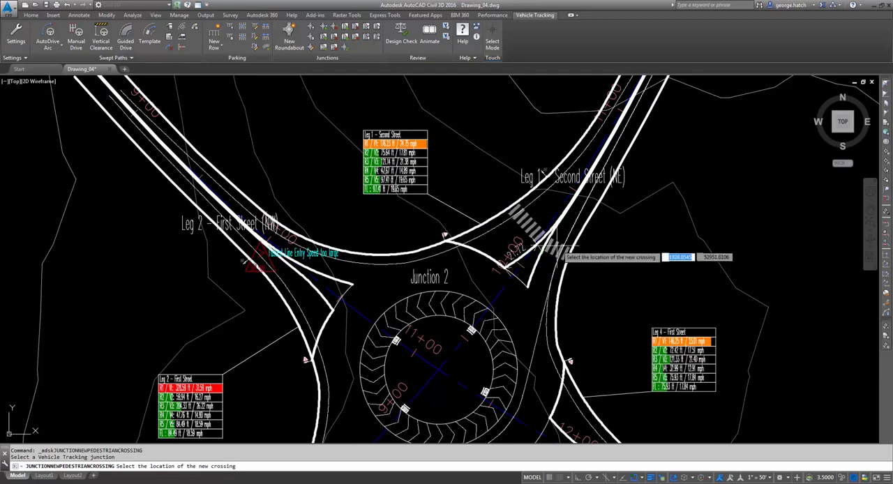
scroll(538, 258, up, 4)
click(531, 276)
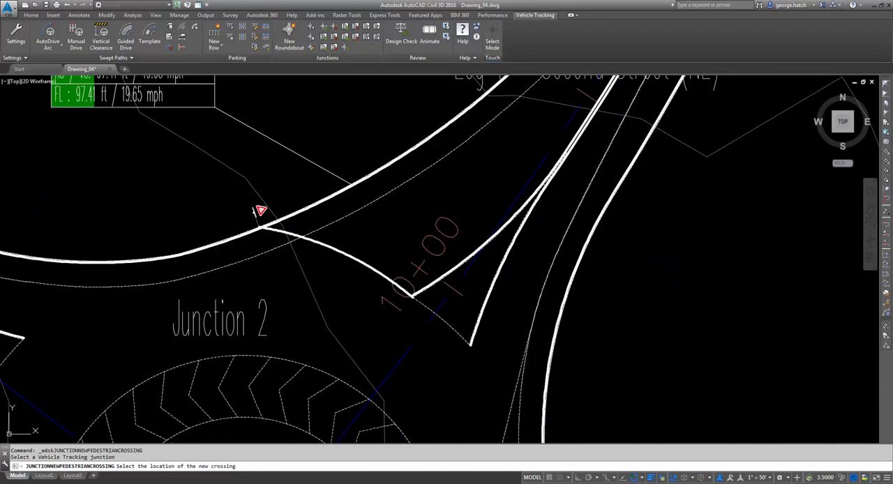
scroll(537, 262, down, 2)
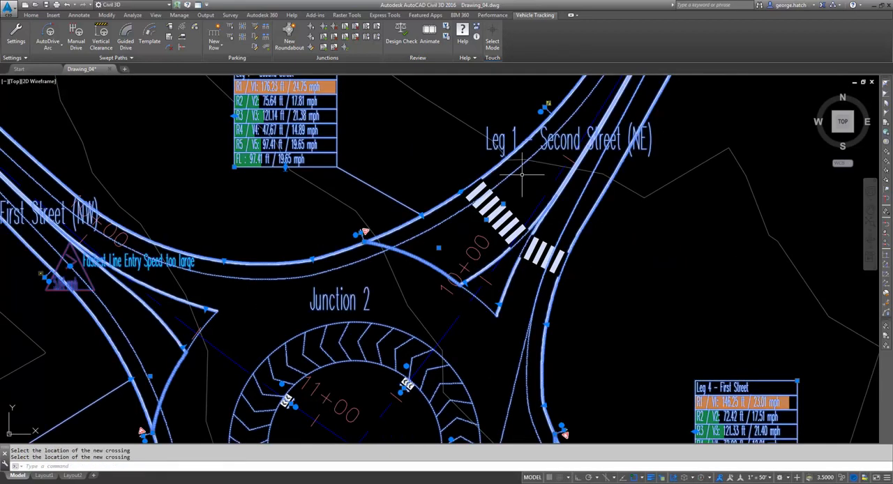
middle_drag(522, 175, 513, 236)
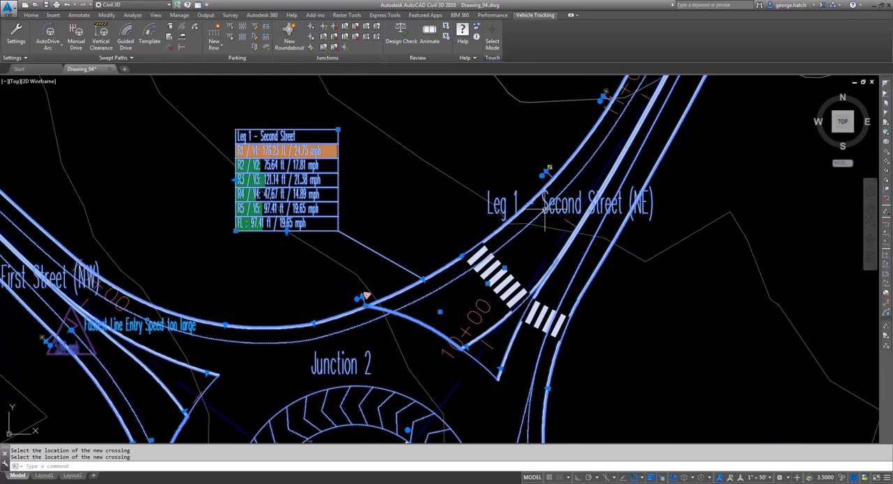
key(Escape)
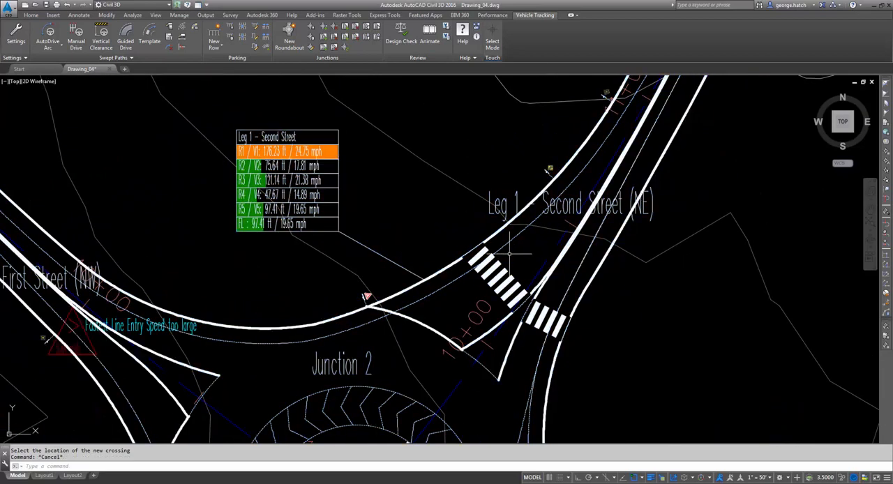
- Examine the pedestrian crossing and roundabout warning signs along the approach of Leg 1 – Second Street
scroll(513, 255, up, 2)
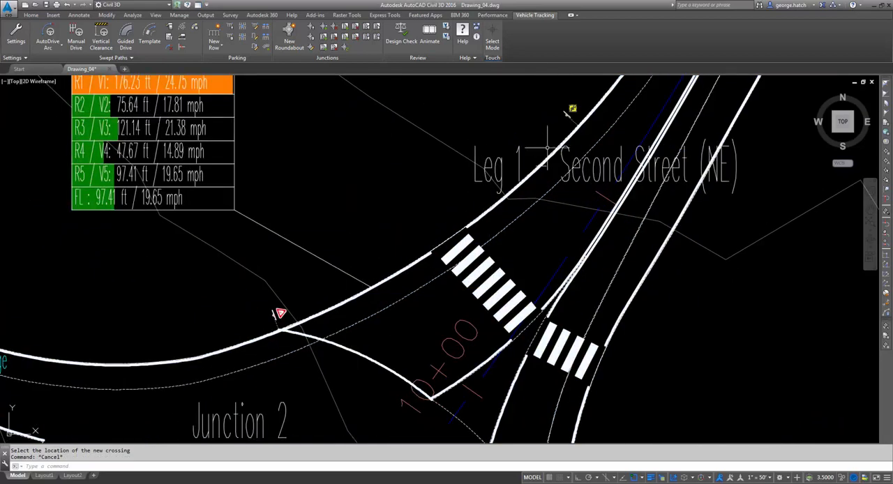
middle_drag(571, 109, 554, 174)
scroll(552, 174, up, 2)
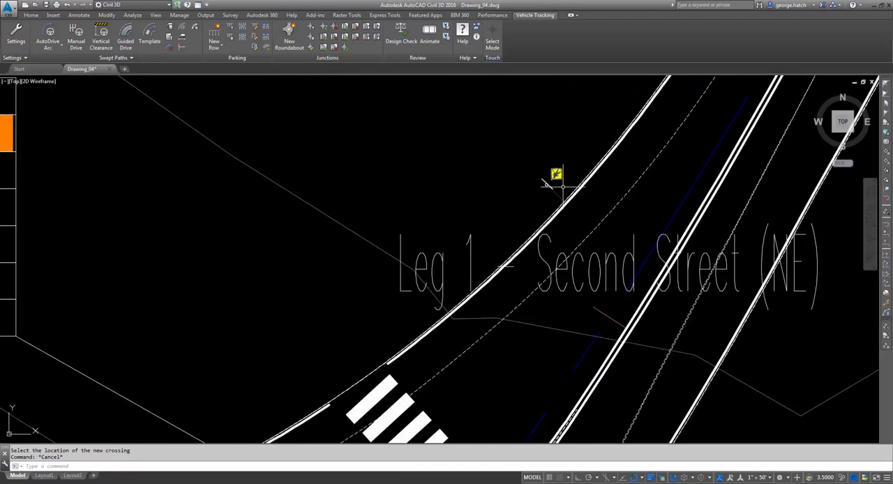
scroll(560, 184, up, 2)
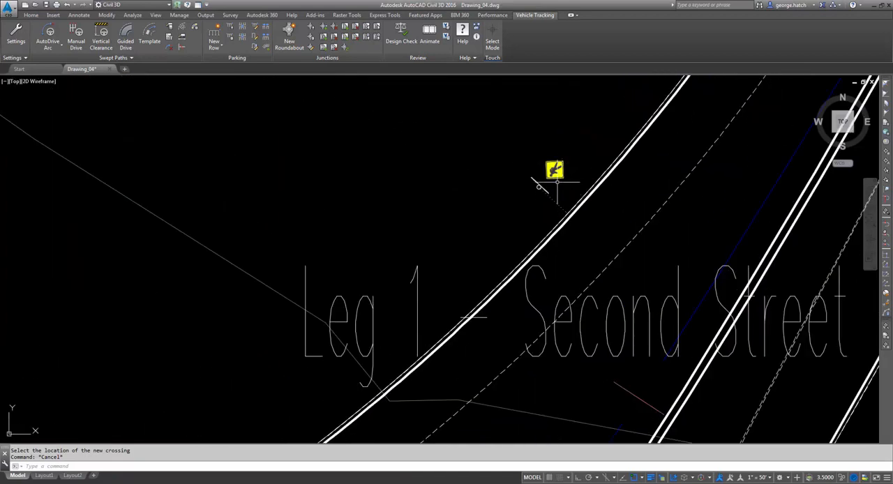
click(556, 176)
key(Escape)
scroll(561, 186, down, 2)
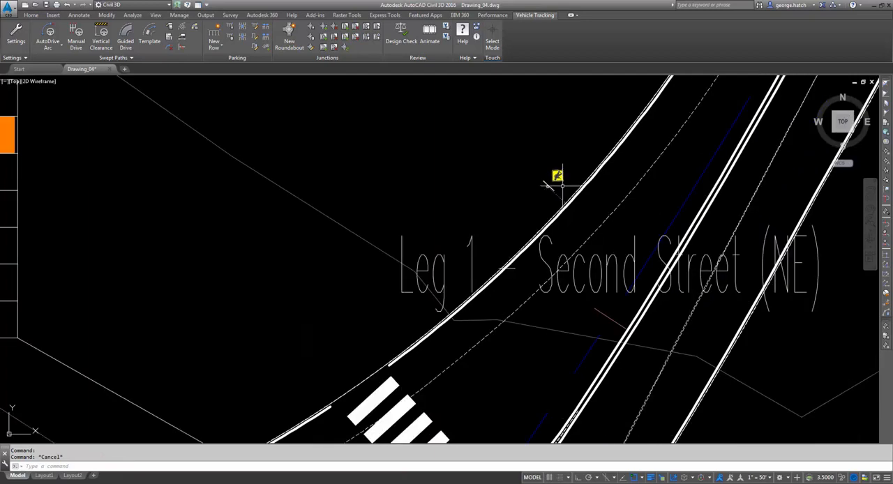
scroll(557, 189, down, 5)
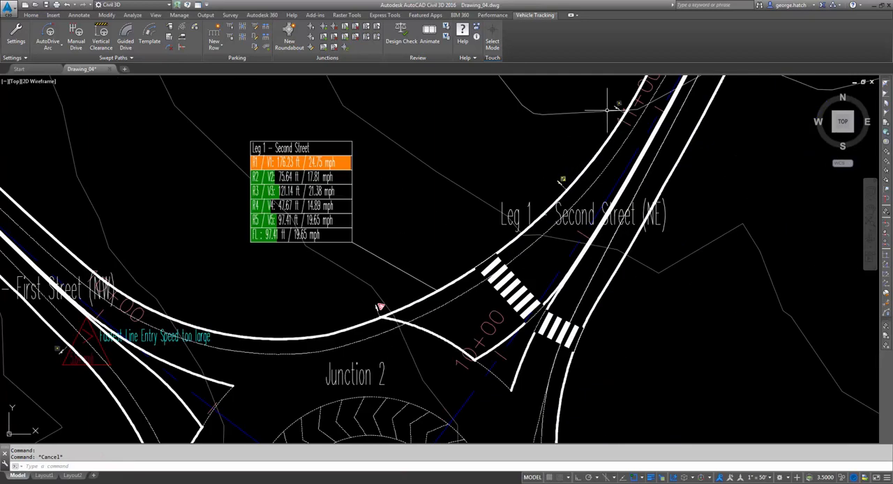
scroll(563, 152, up, 5)
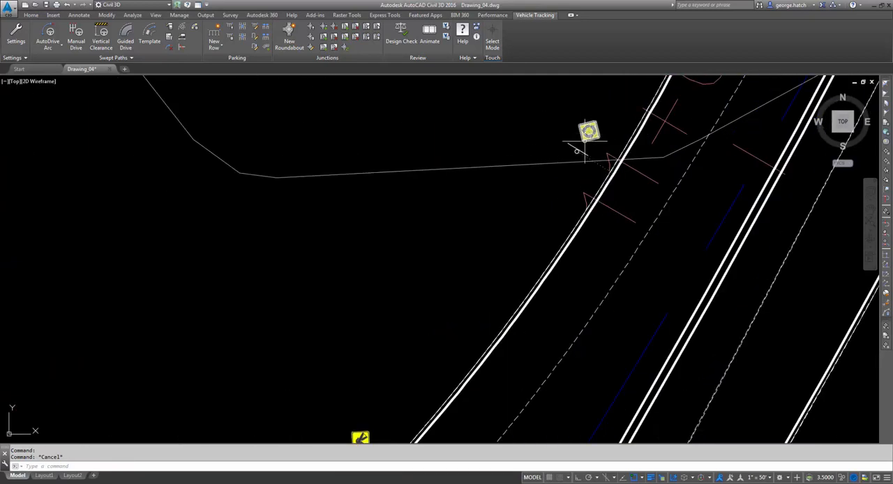
scroll(560, 140, down, 4)
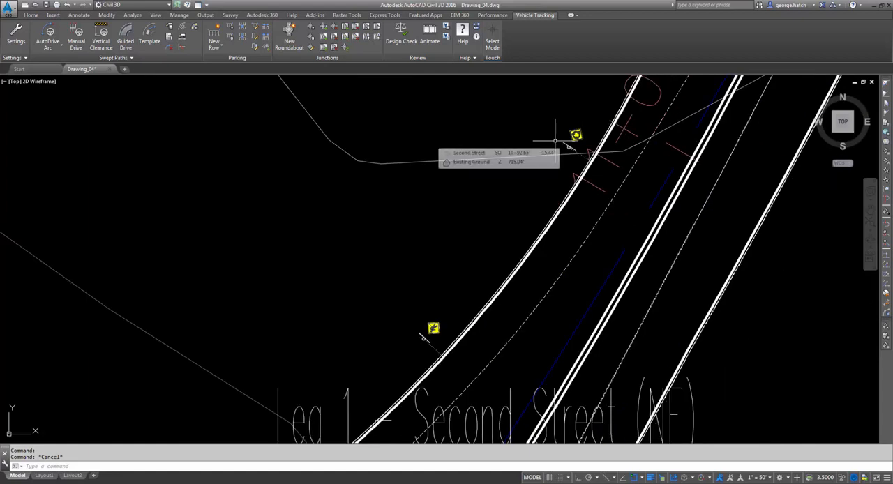
middle_drag(555, 141, 572, 115)
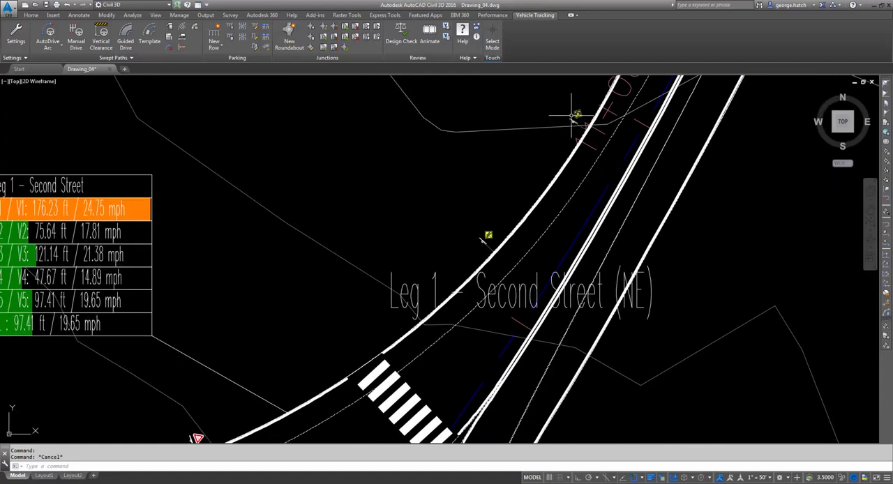
scroll(570, 117, down, 2)
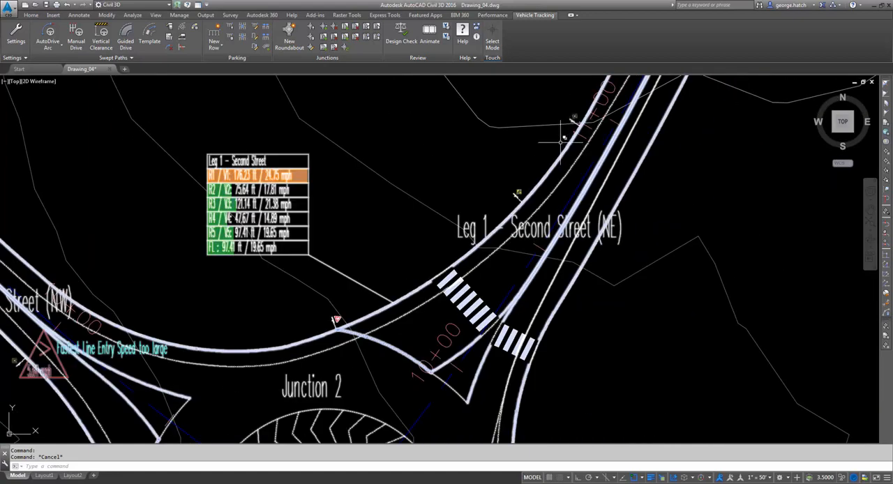
- Examine the yield and warning signs along the approach of Leg 4 – First Street
scroll(560, 144, down, 2)
middle_drag(583, 349, 530, 157)
scroll(557, 294, up, 2)
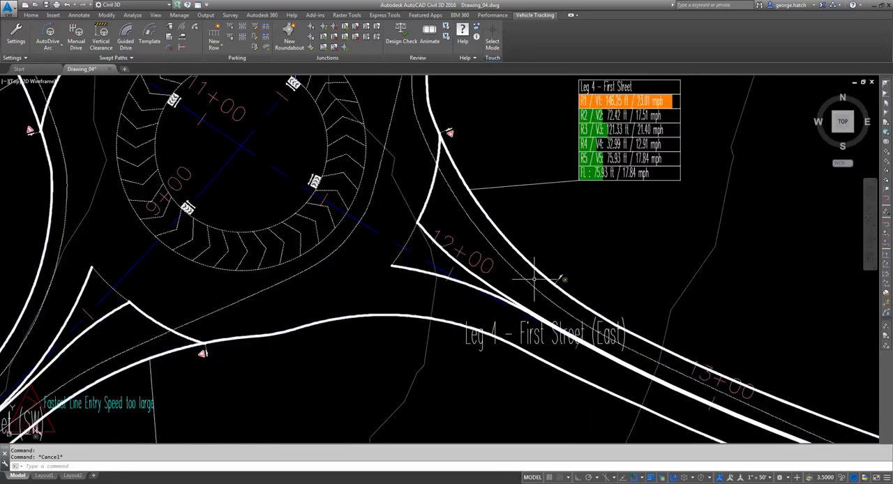
scroll(590, 279, up, 3)
scroll(601, 280, down, 1)
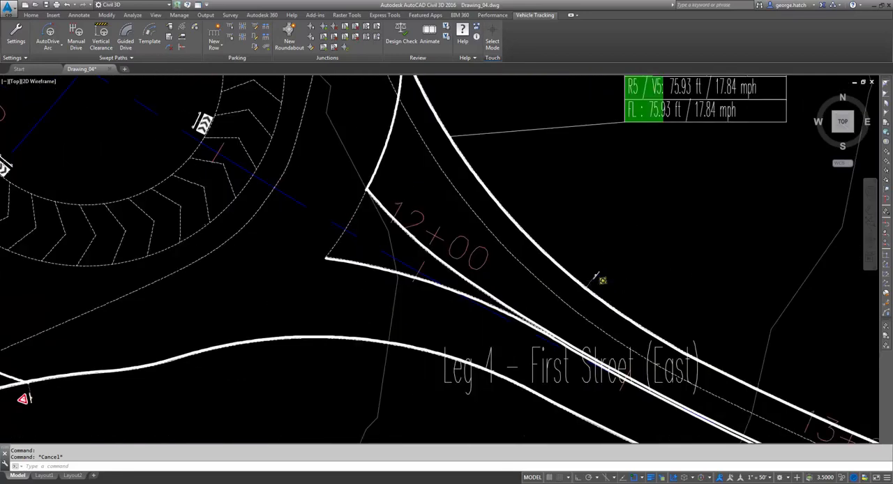
scroll(598, 278, down, 3)
scroll(486, 135, up, 3)
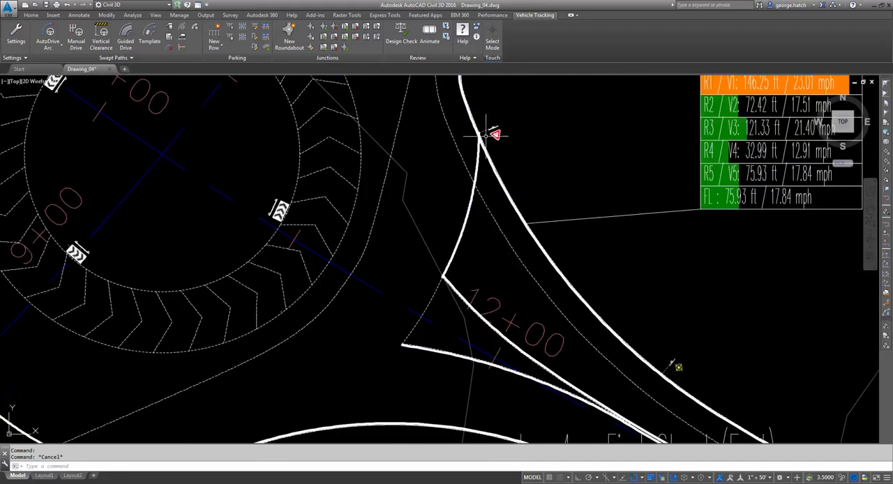
scroll(486, 135, down, 2)
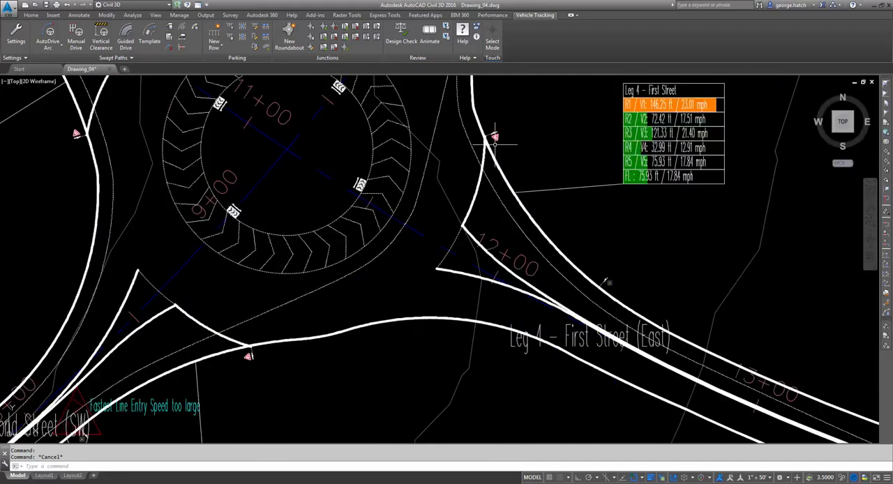
- Add a pedestrian crossing to Junction 2 across Leg 4 – First Street, near station 12+00
click(344, 28)
key(Escape)
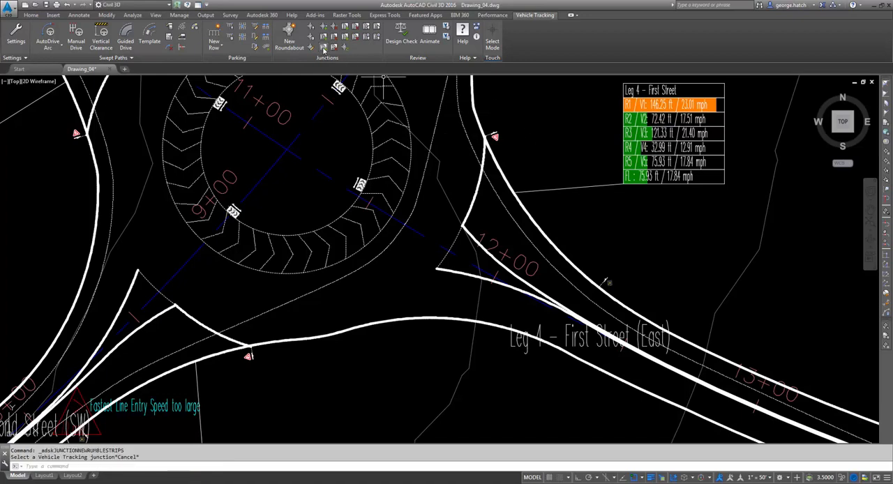
click(323, 49)
click(528, 241)
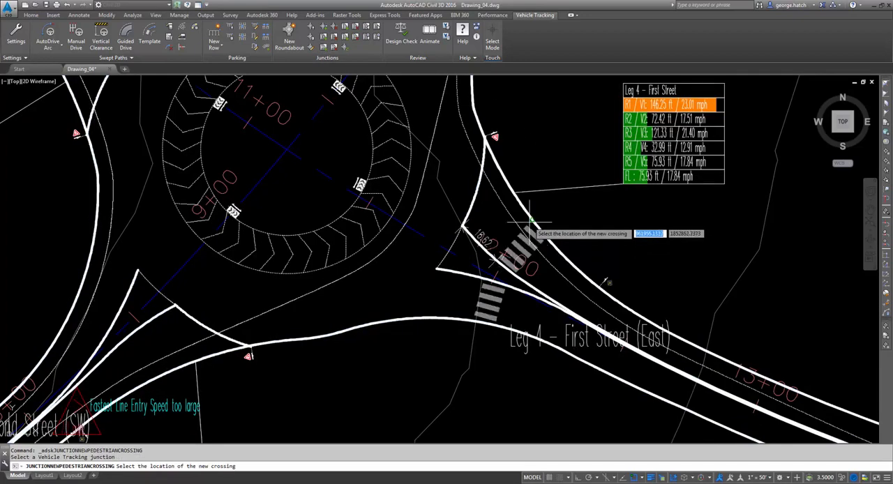
click(541, 217)
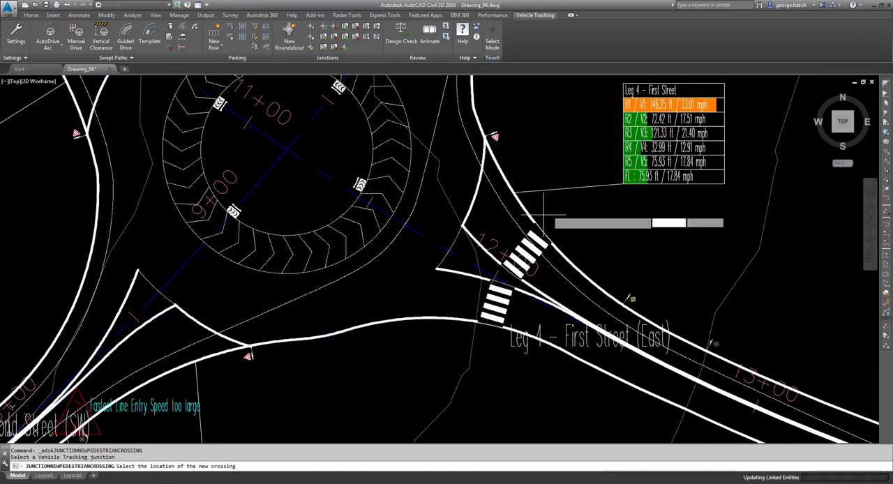
scroll(639, 305, up, 2)
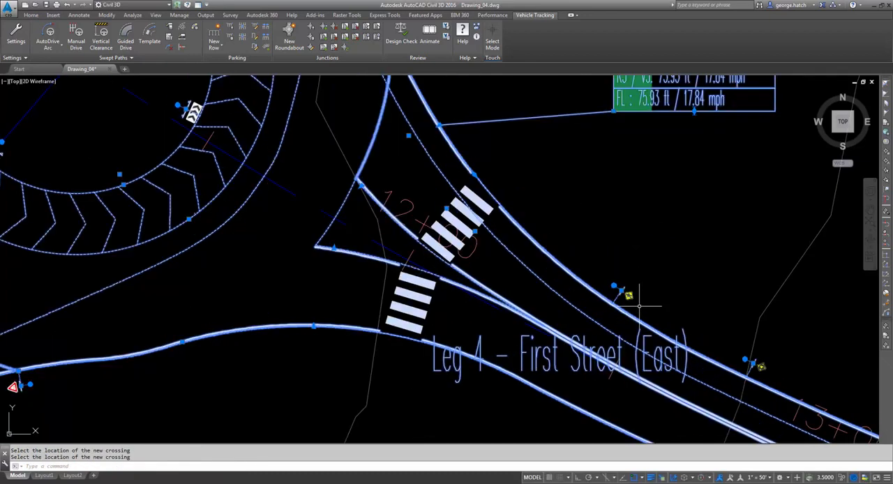
scroll(639, 304, up, 3)
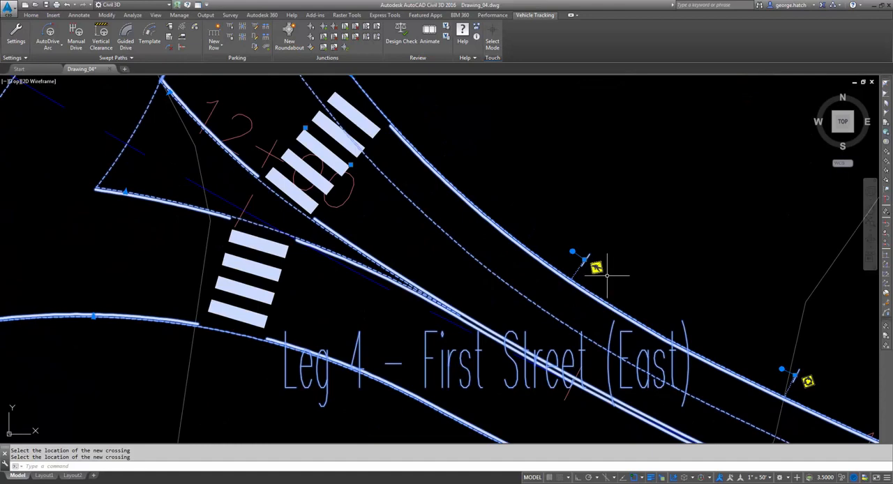
- Shift the Leg 4 – First Street pedestrian crossing slightly closer to the roundabout
scroll(604, 276, down, 1)
scroll(746, 347, down, 2)
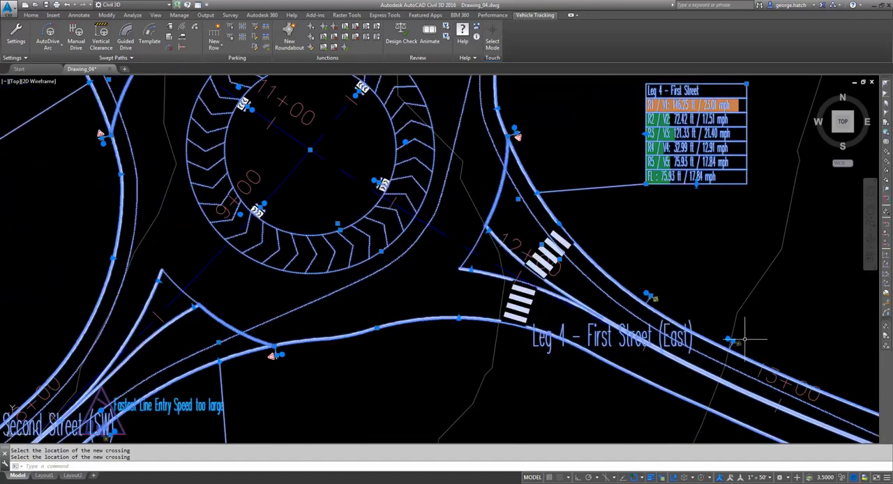
middle_drag(659, 243, 657, 266)
scroll(566, 274, up, 2)
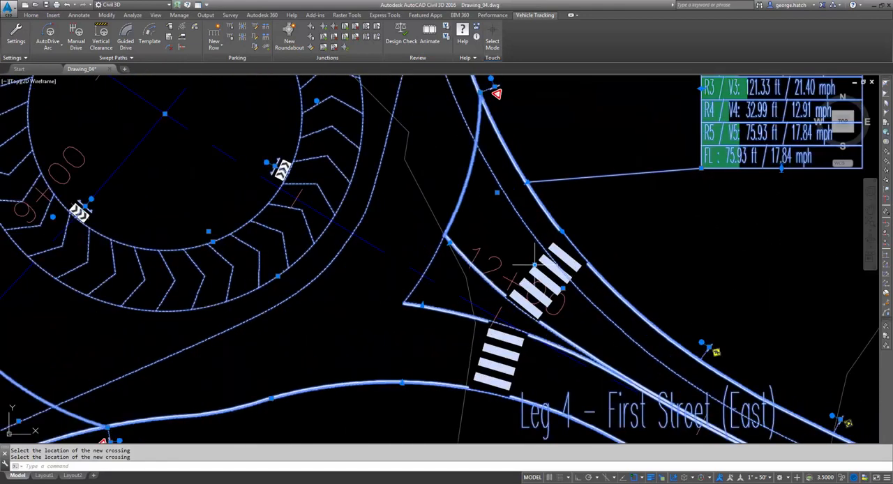
click(562, 230)
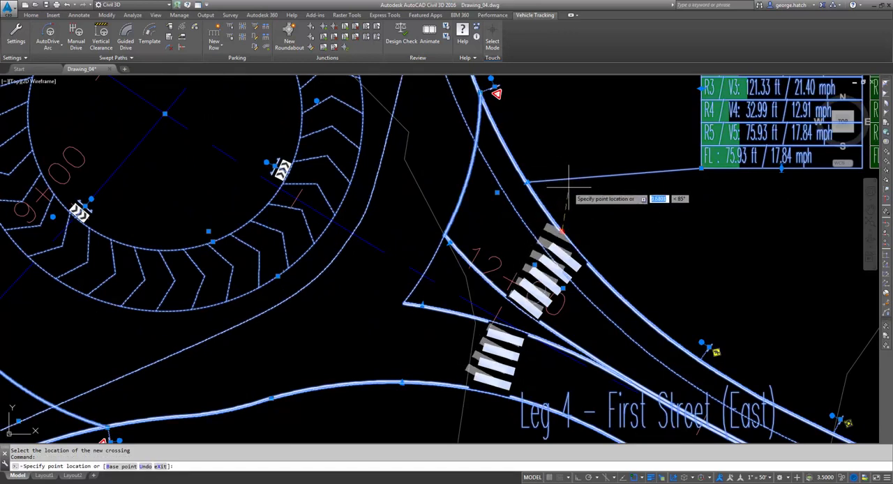
click(567, 272)
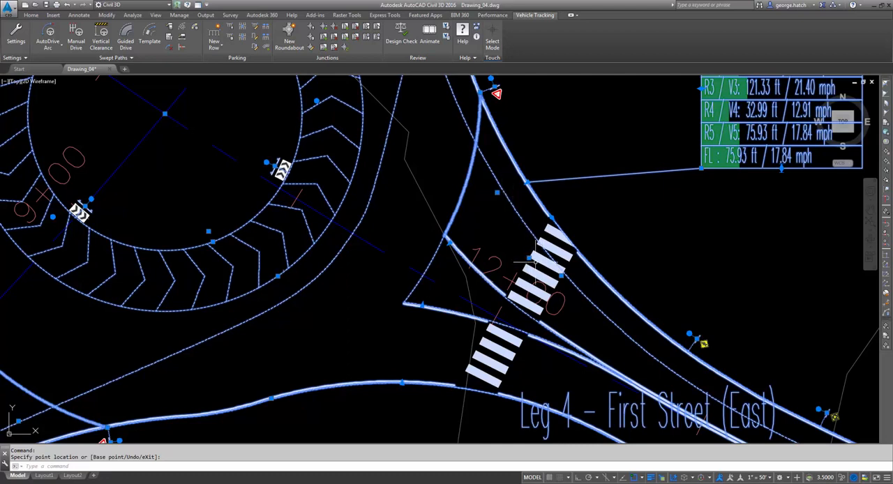
- Move the Leg 4 – First Street crossing further toward the yield line, widen it and clear the selection
key(Return)
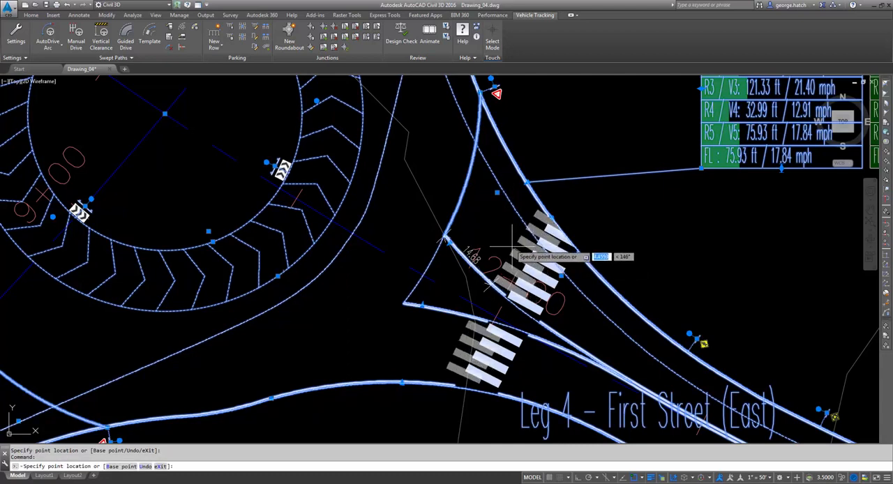
click(523, 256)
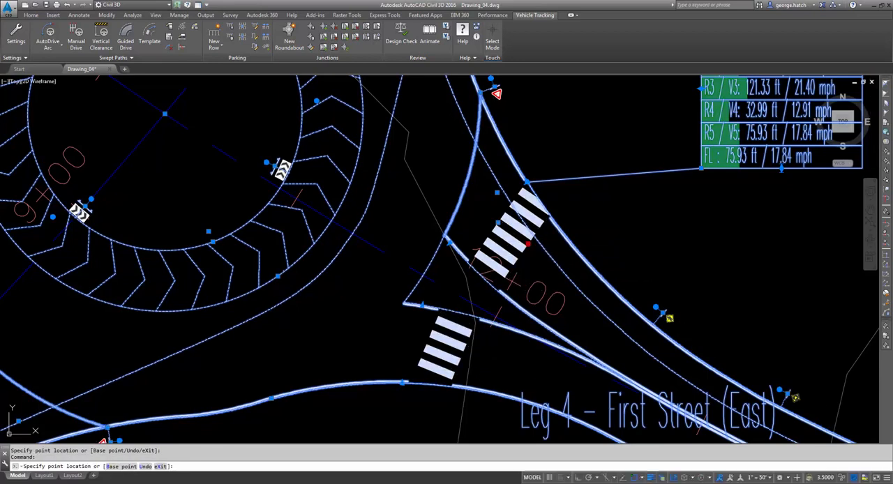
key(Escape)
key(Escape)
scroll(568, 251, down, 3)
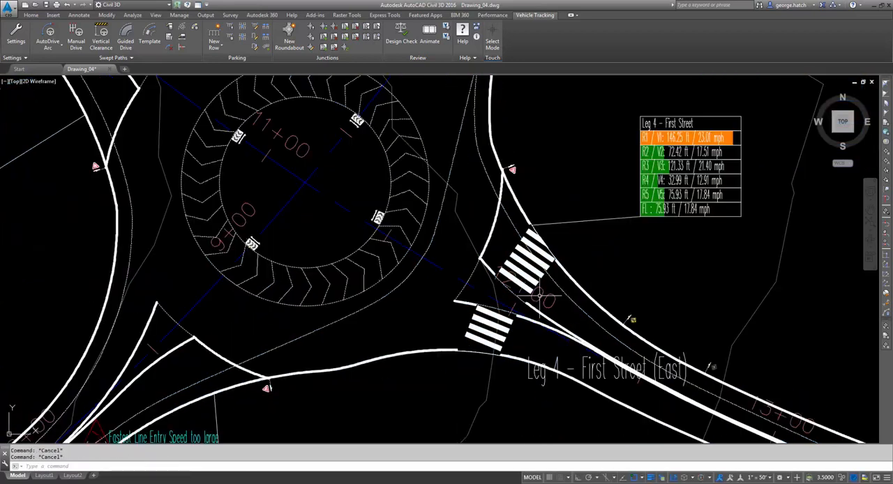
scroll(568, 237, up, 3)
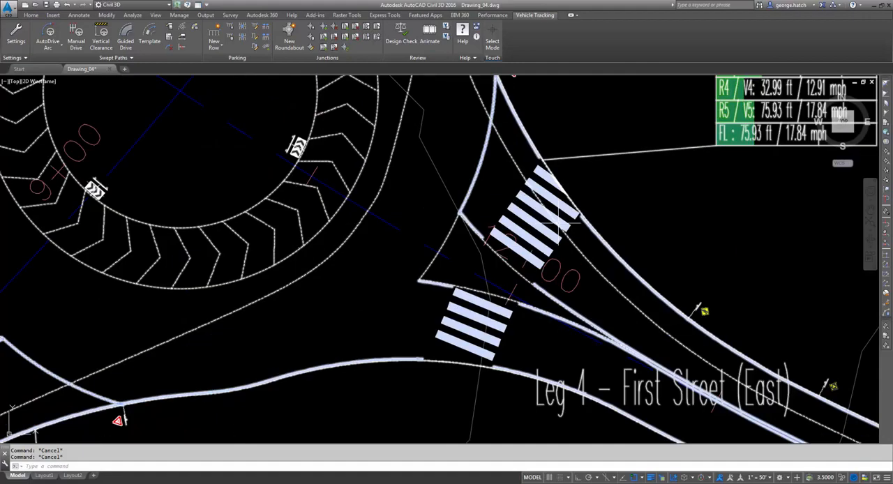
scroll(541, 238, down, 5)
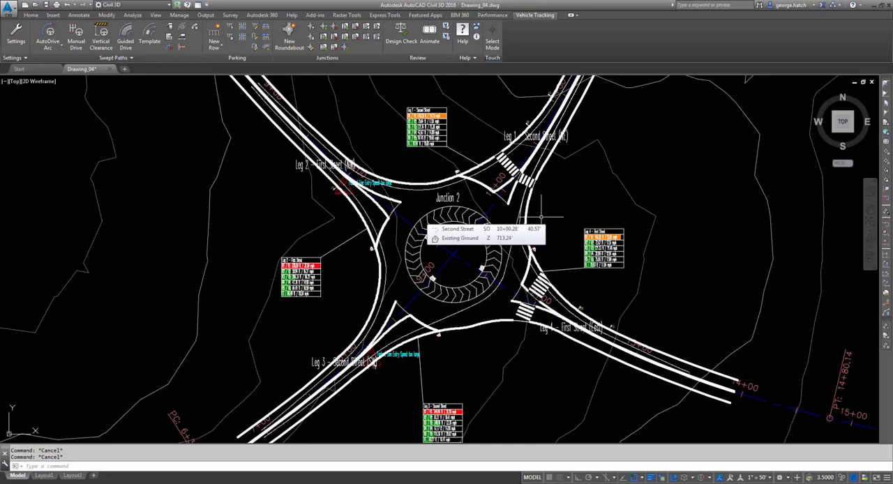
scroll(540, 216, down, 3)
scroll(479, 238, up, 3)
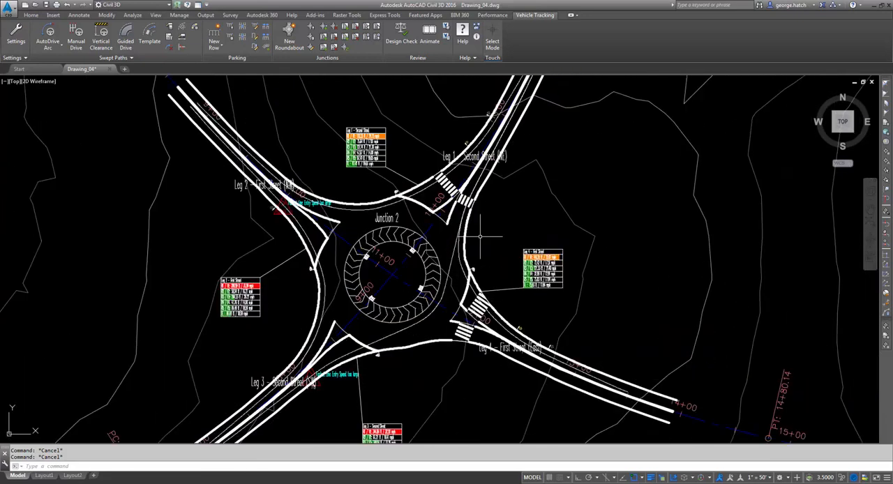
- Select the Junction 2 roundabout as the Vehicle Tracking junction and open the Corridor settings in its properties
click(464, 236)
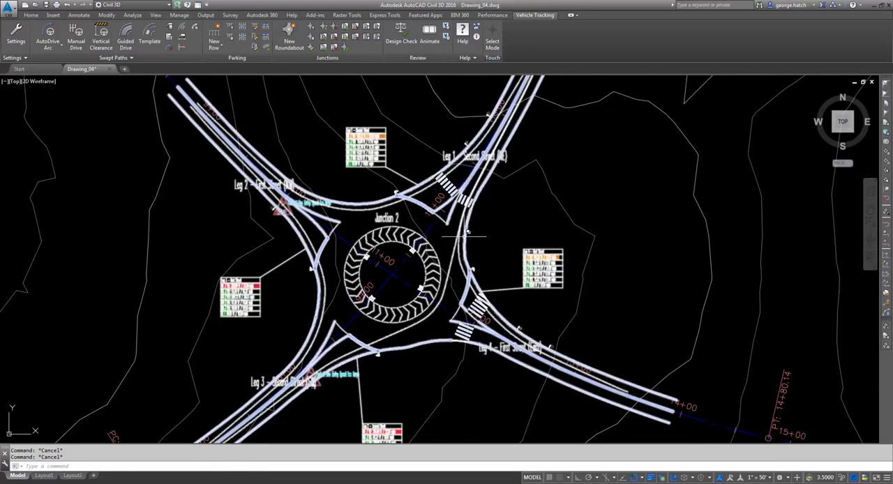
click(464, 235)
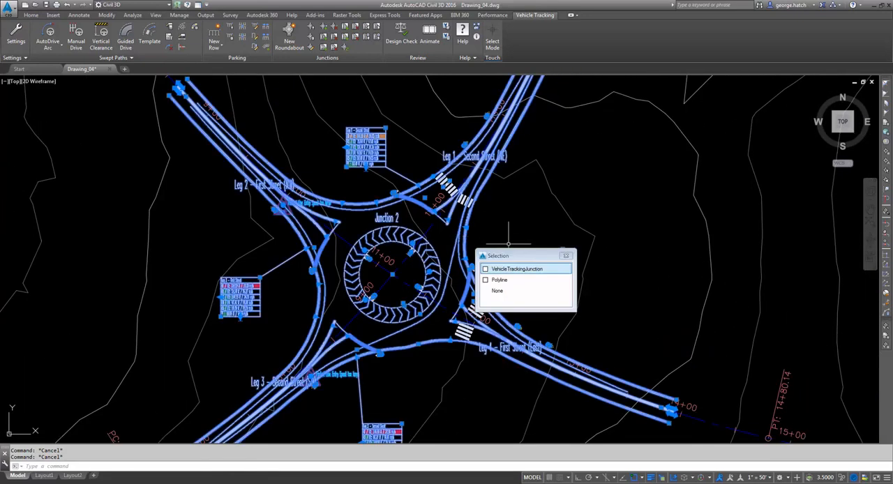
click(512, 269)
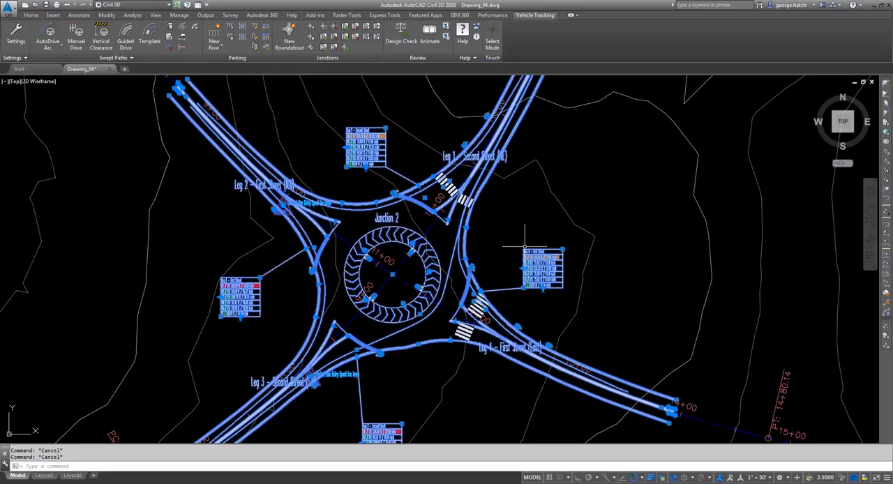
click(311, 47)
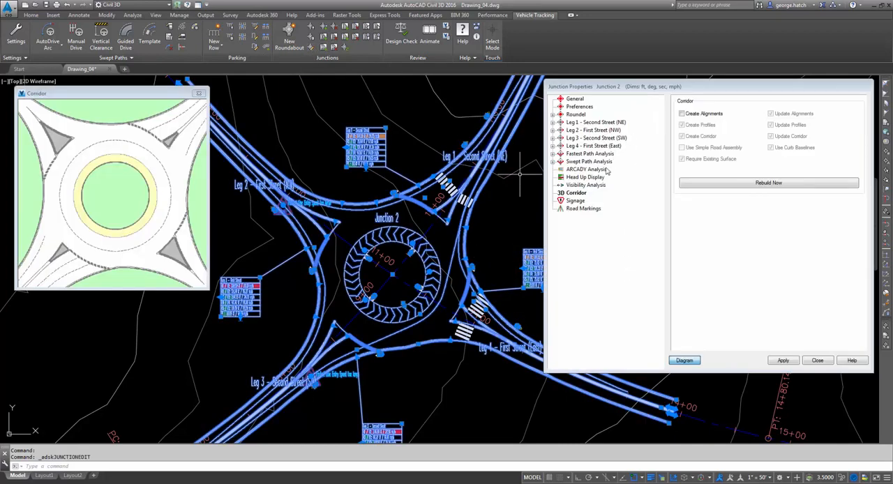
click(575, 194)
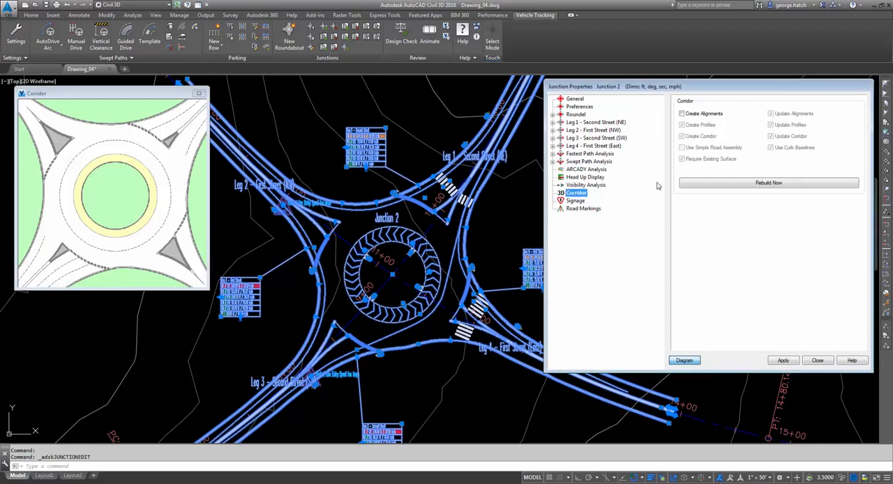
- Enable Create Alignments with its dependent profile and corridor options, rebuild Junction 2, then close its properties and clear the selection
click(681, 114)
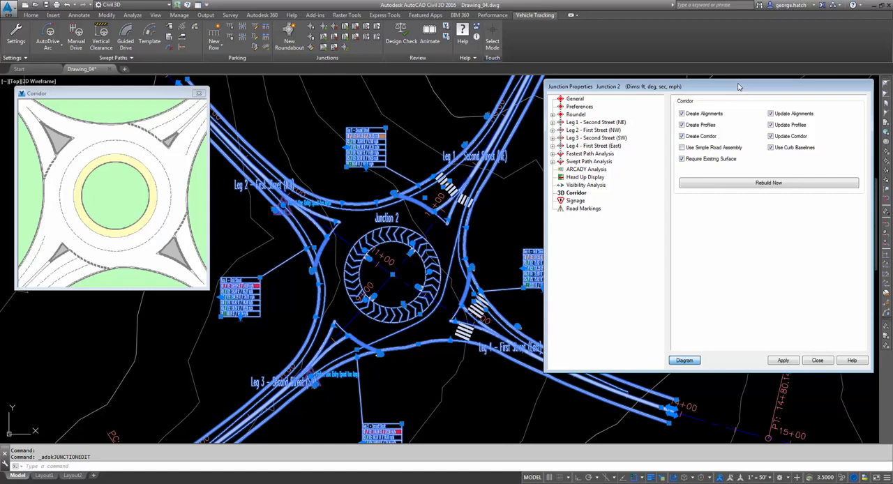
click(775, 183)
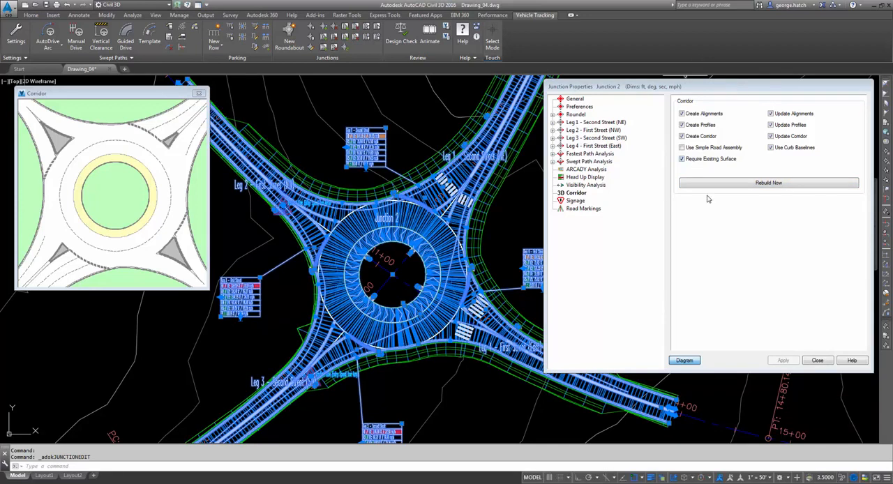
click(818, 360)
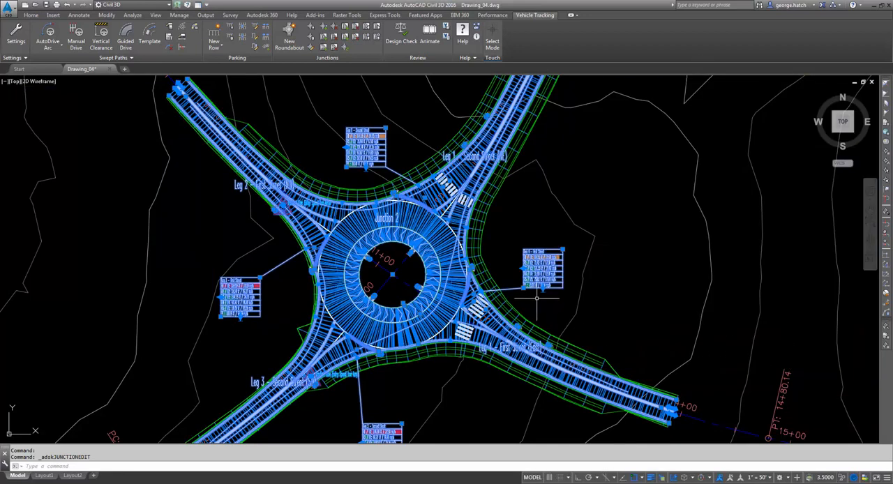
middle_drag(538, 295, 599, 263)
key(Escape)
scroll(563, 238, down, 2)
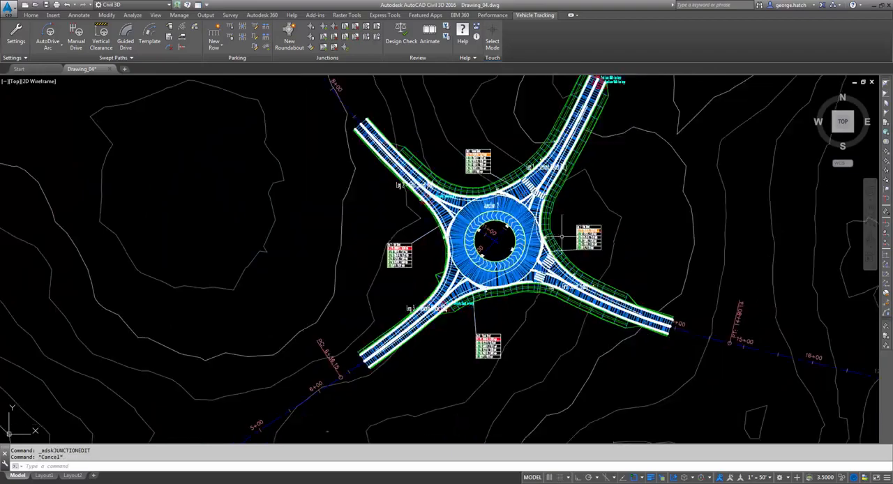
- Select the Junction 2 corridor and open it in the Object Viewer
middle_drag(503, 213, 515, 225)
scroll(512, 216, up, 6)
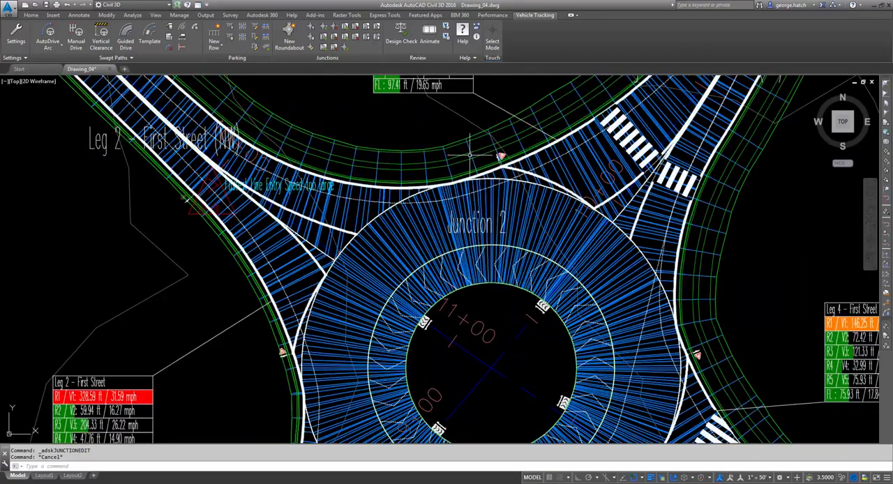
scroll(470, 154, down, 2)
click(470, 153)
scroll(519, 234, down, 2)
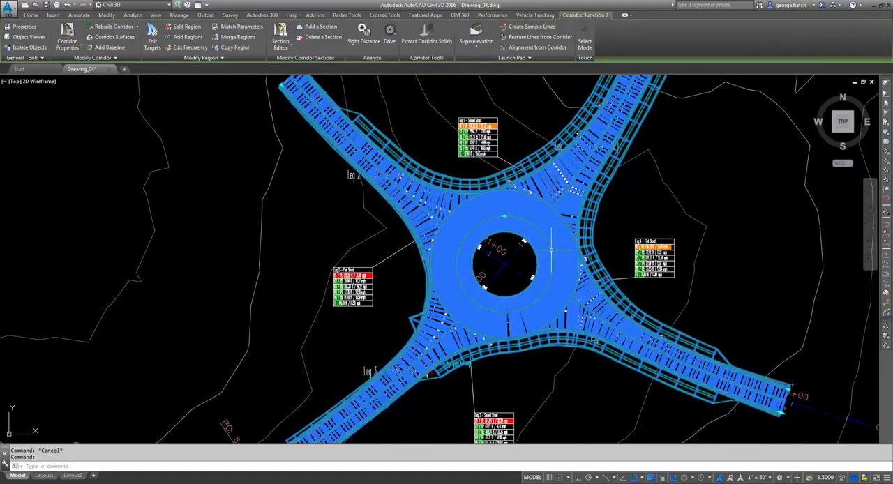
right_click(527, 267)
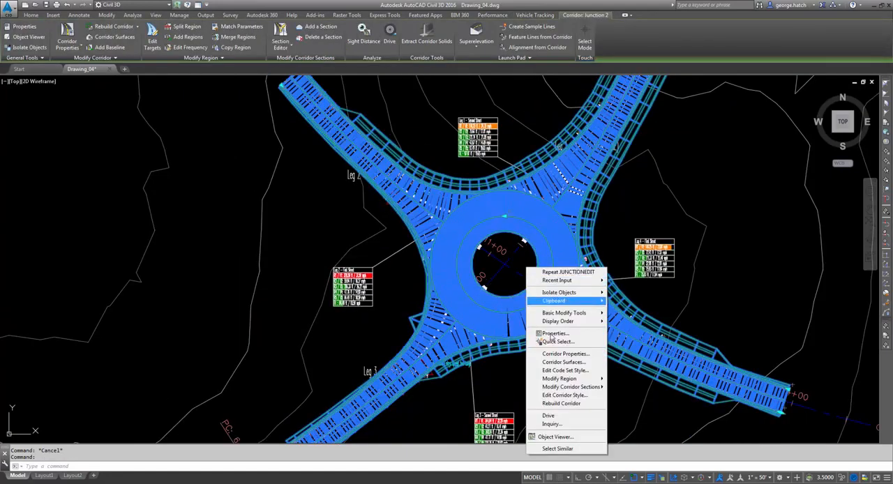
click(566, 438)
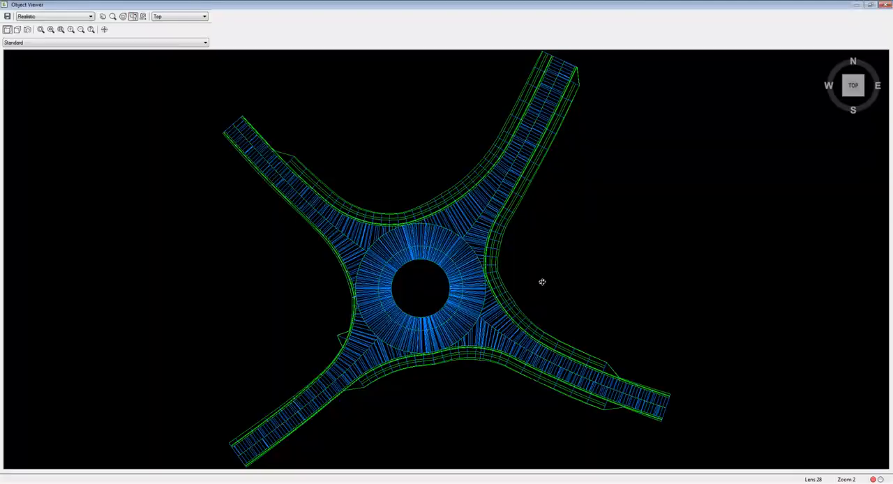
- Examine the roundabout corridor in 3D from oblique angles, then close the viewer and clear the selection
click(847, 98)
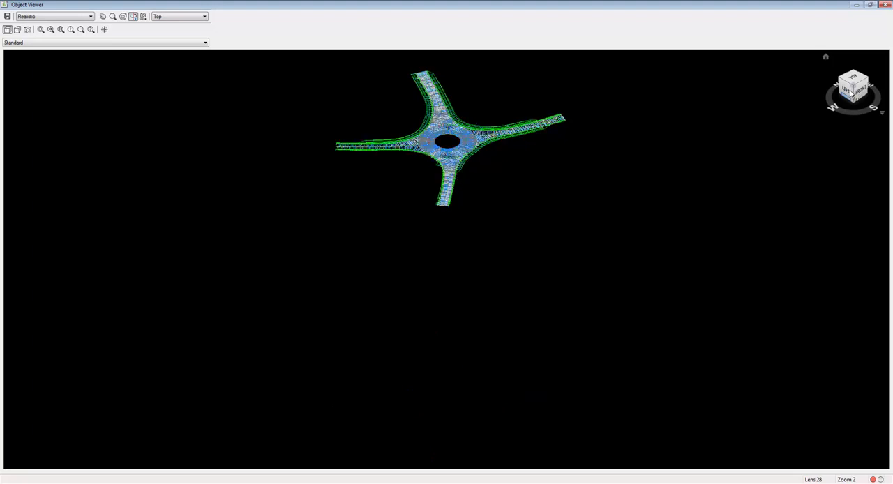
click(854, 85)
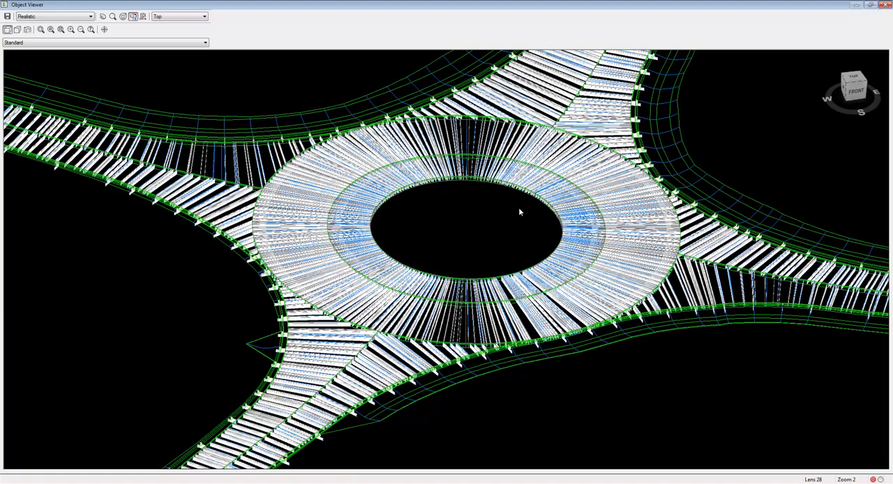
key(Escape)
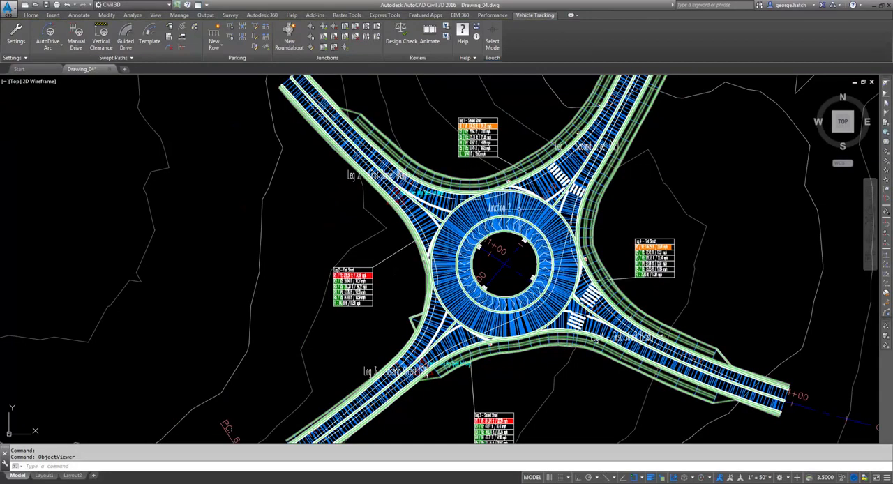
key(Escape)
key(Escape)
scroll(606, 219, down, 2)
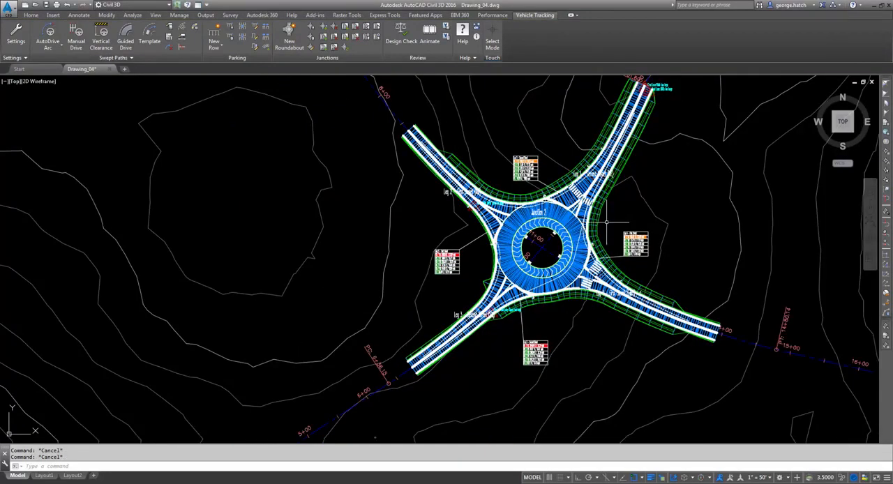
middle_drag(606, 220, 571, 236)
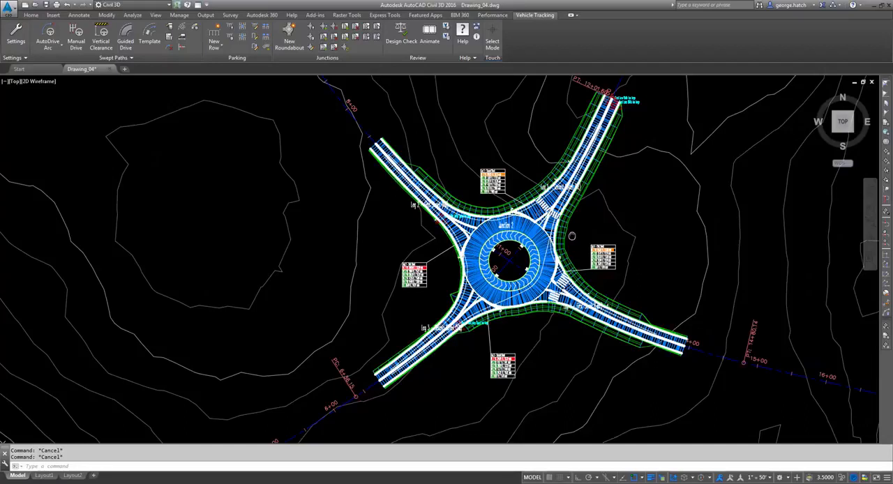